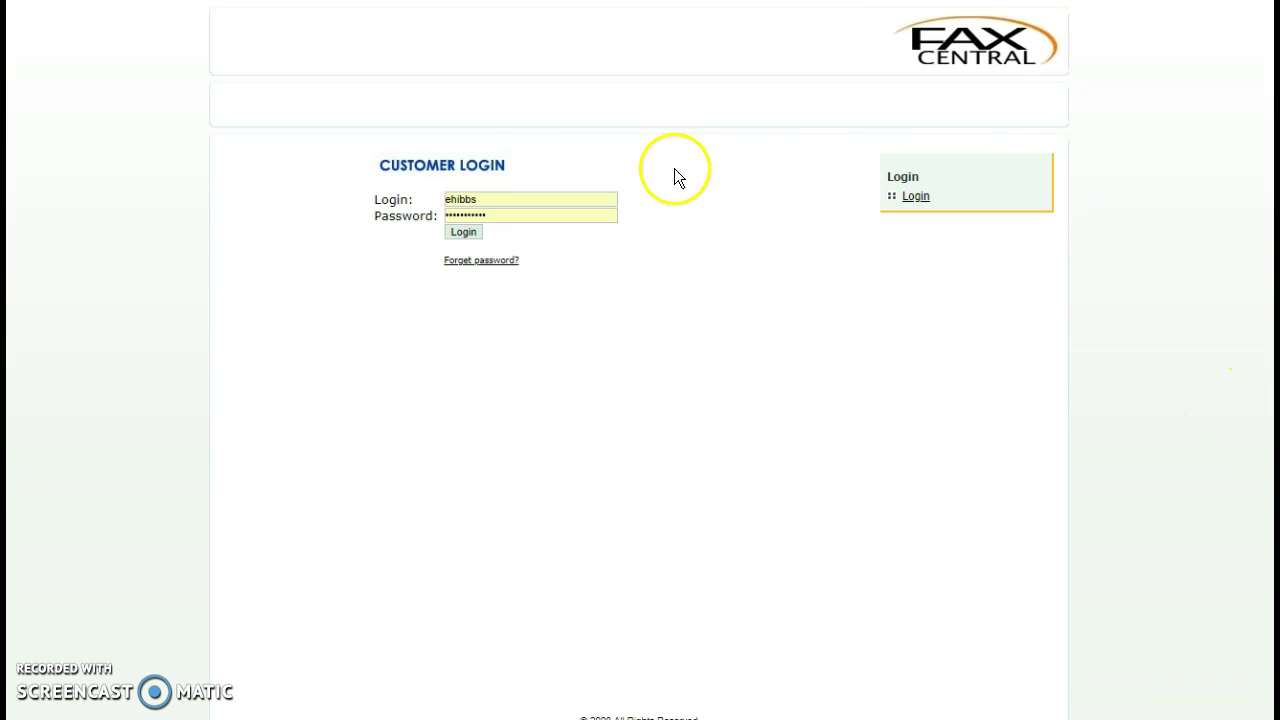
# Log in to the customer account with the login name and password
pyautogui.click(456, 234)
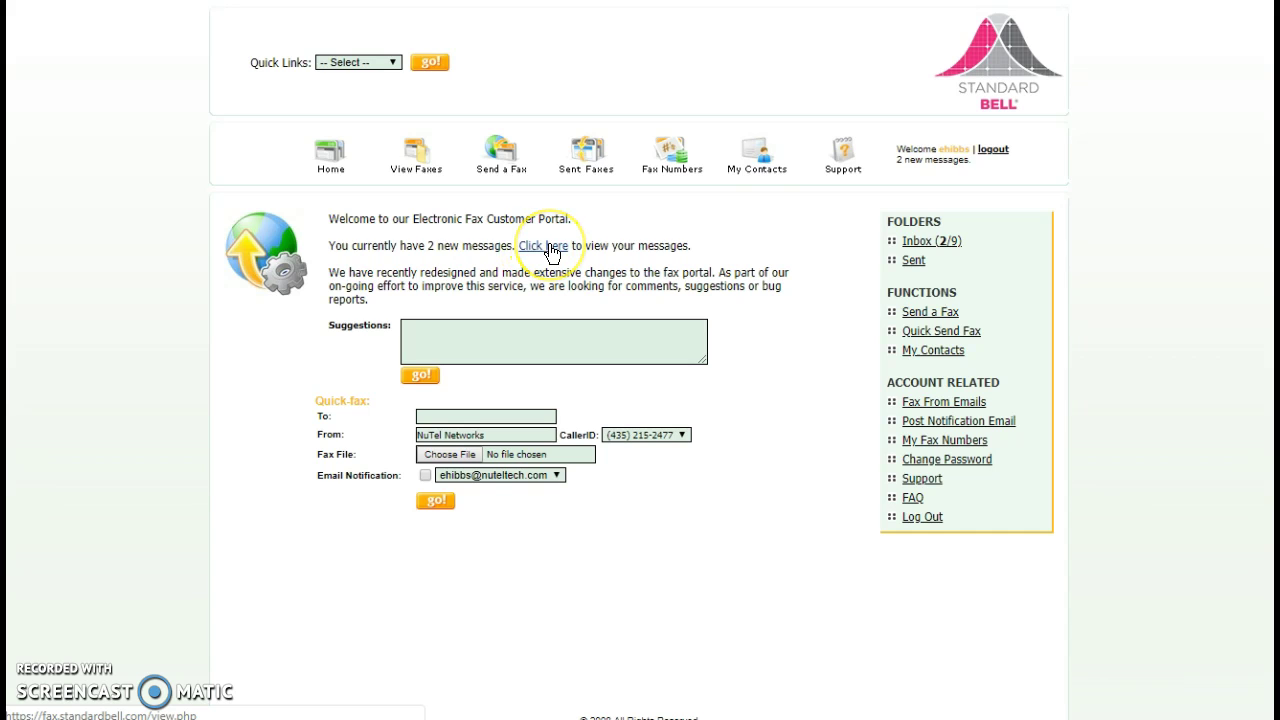
# Open the inbox of received faxes and star the second fax
pyautogui.click(412, 153)
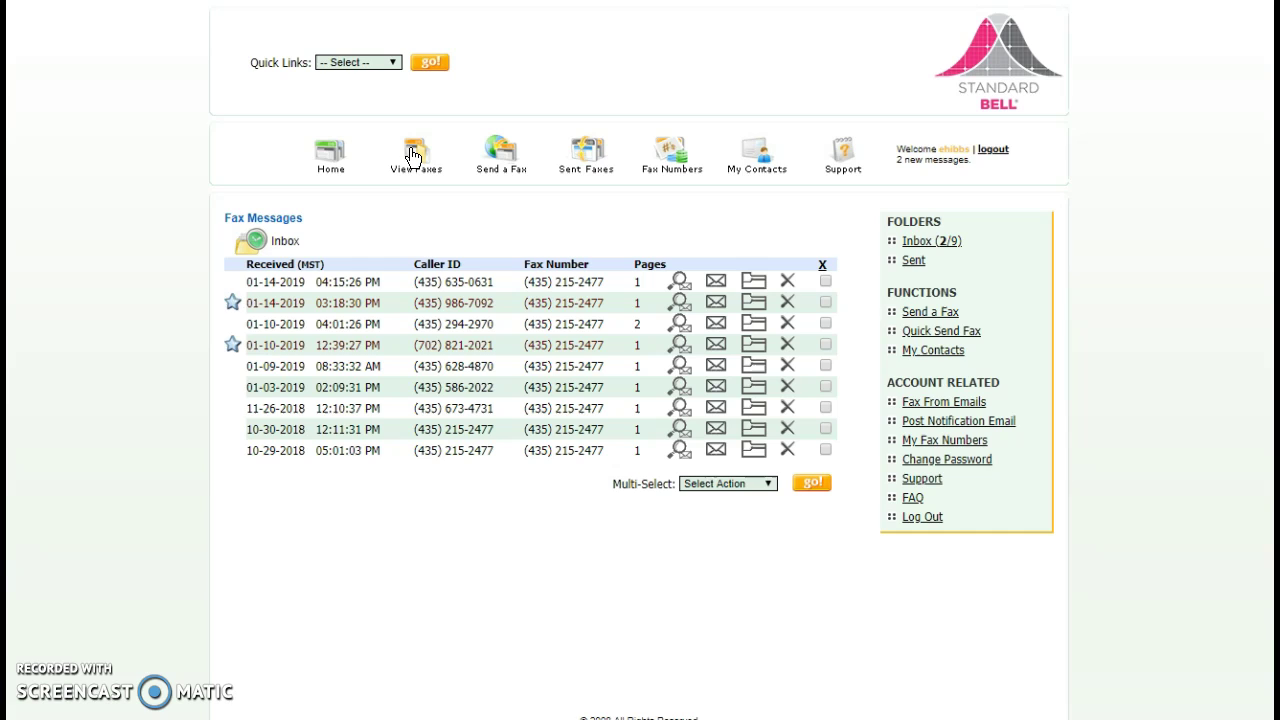
pyautogui.click(234, 300)
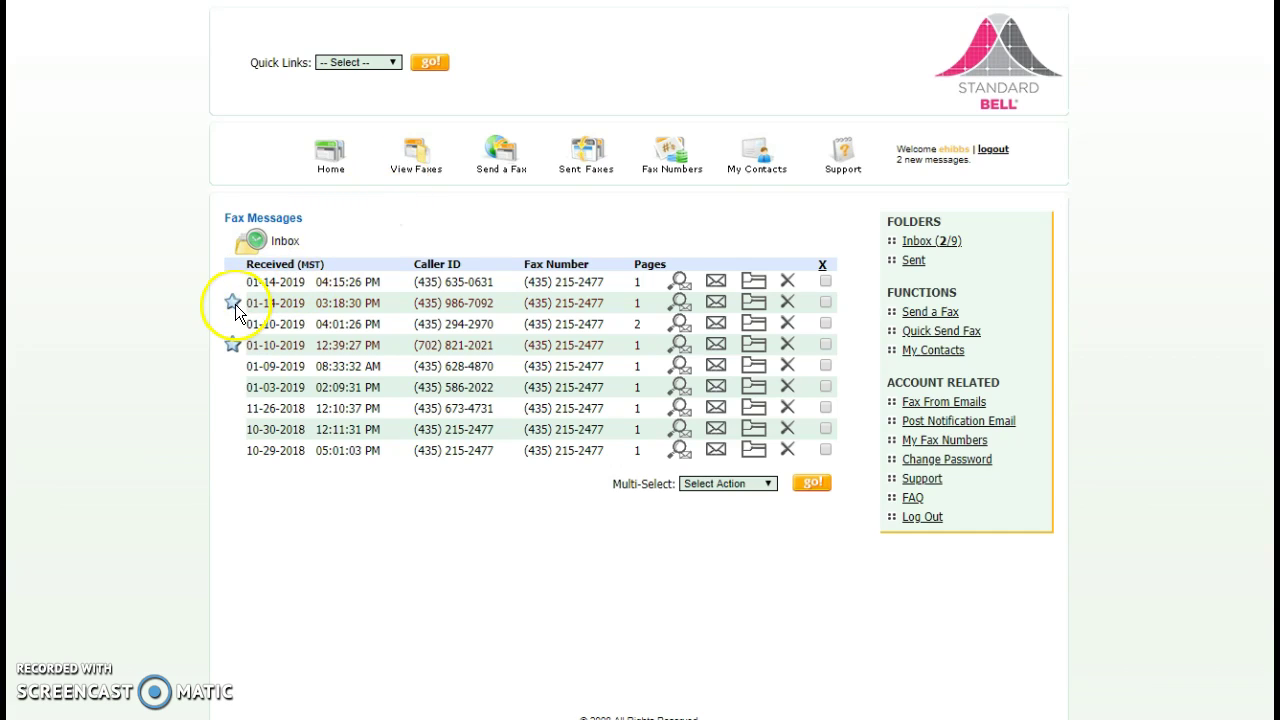
pyautogui.click(233, 304)
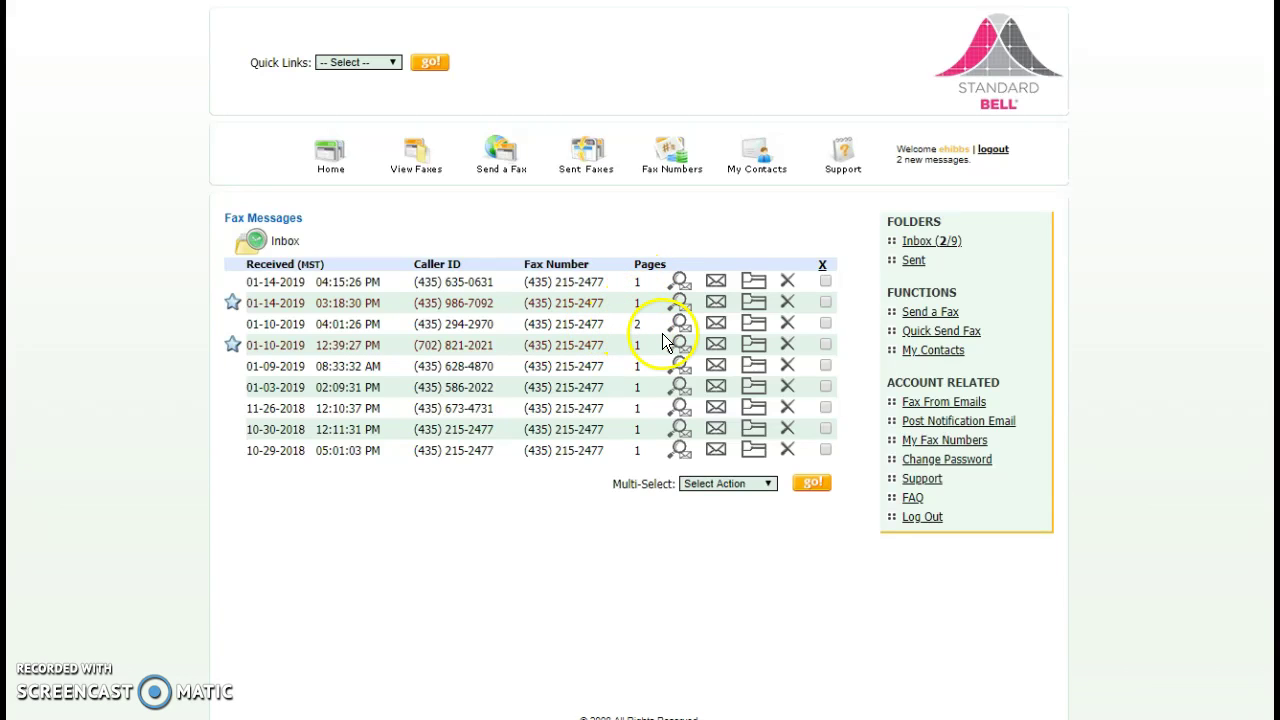
# Download the two-page 01-10-2019 fax and scroll through both pages in Acrobat
pyautogui.click(679, 327)
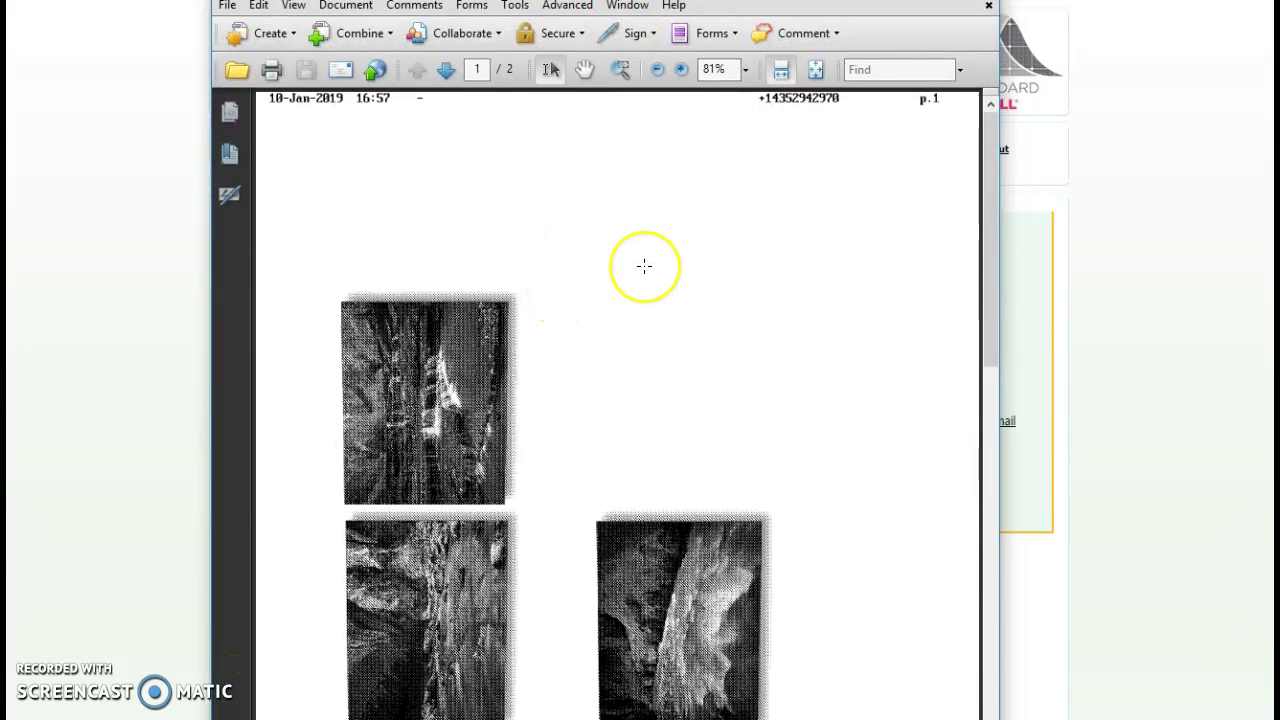
pyautogui.scroll(-1, 643, 266)
pyautogui.scroll(1, 644, 265)
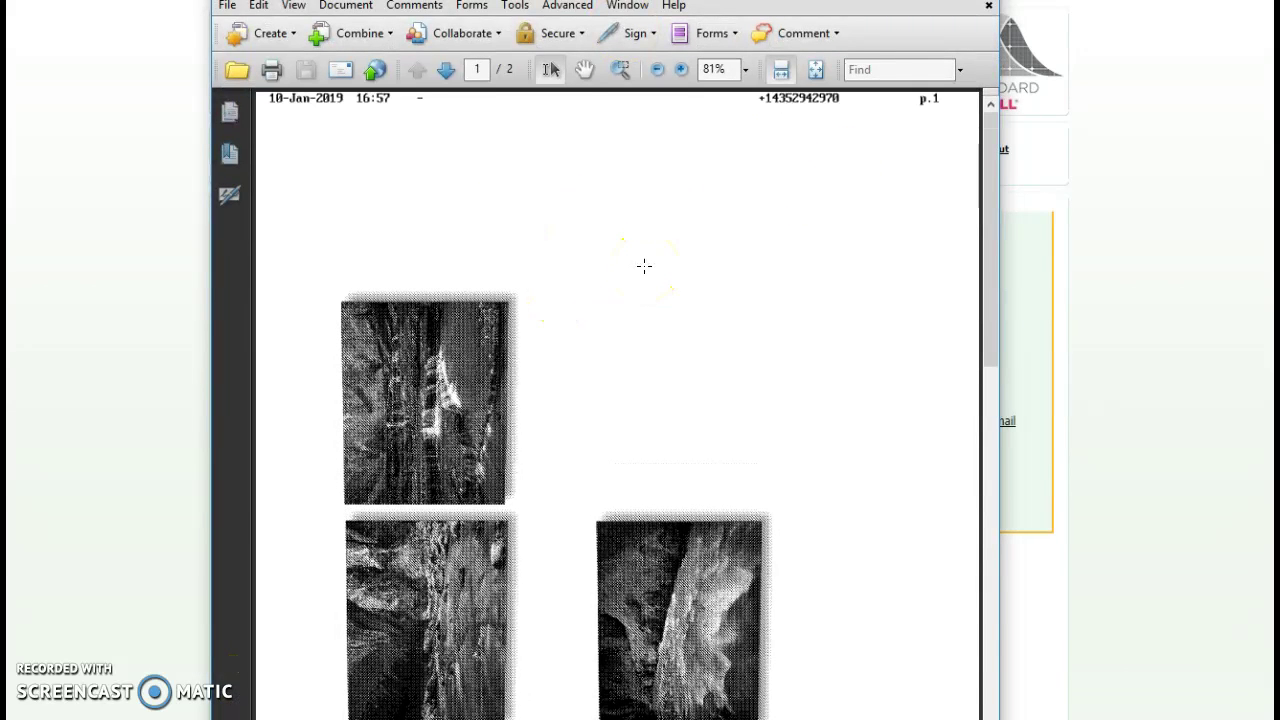
pyautogui.scroll(-8, 644, 265)
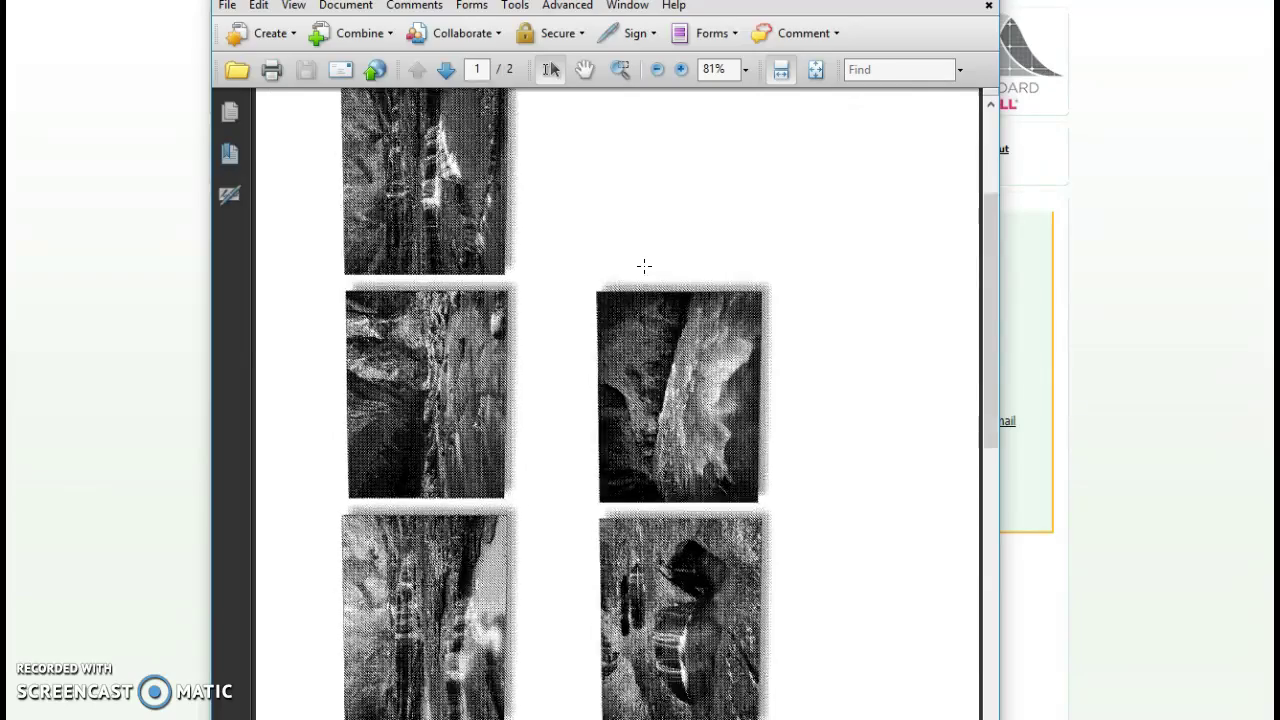
pyautogui.scroll(-8, 644, 265)
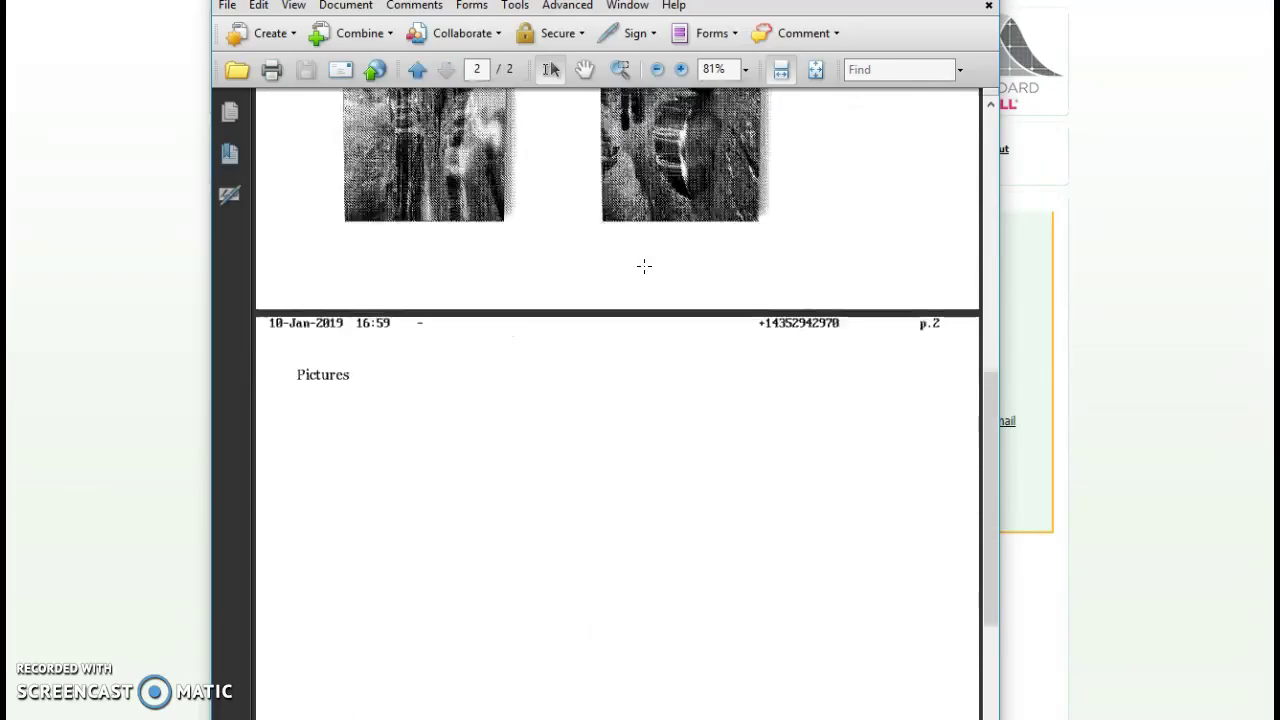
pyautogui.scroll(16, 644, 265)
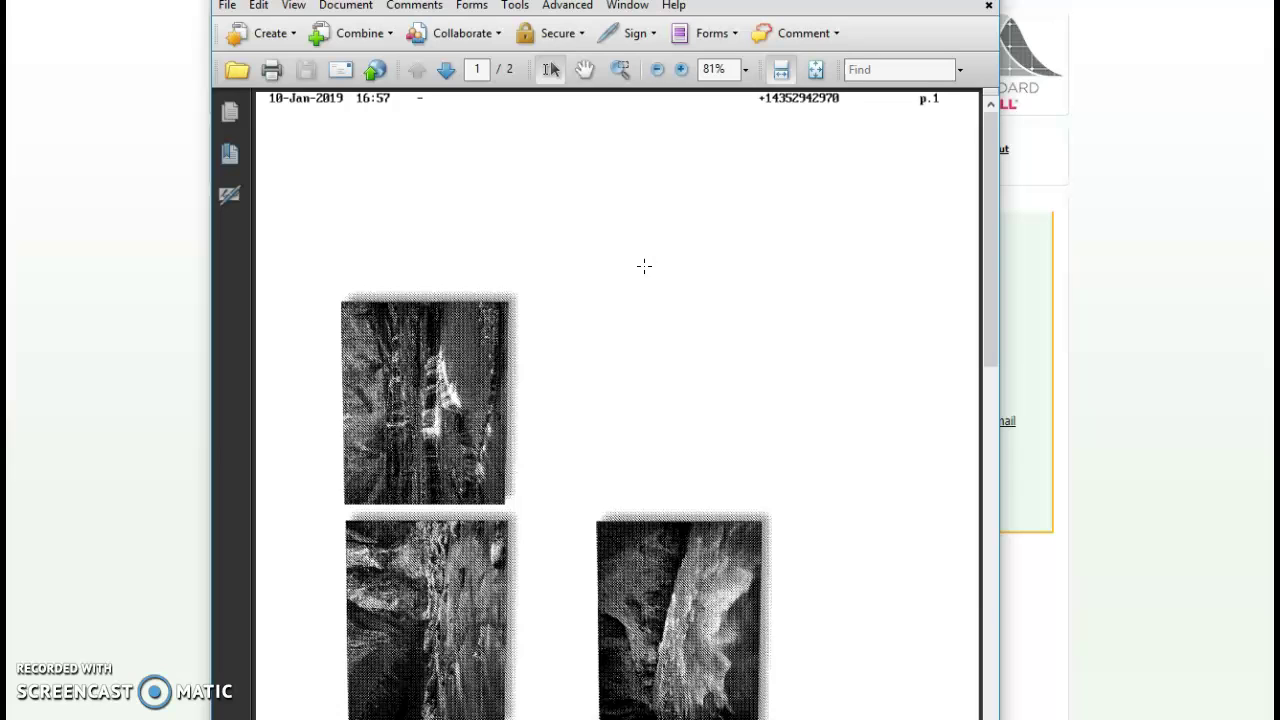
# Bring the Acrobat window fully into view, then open and close its File menu
pyautogui.click(615, 125)
pyautogui.moveTo(636, 1); pyautogui.dragTo(623, 63)
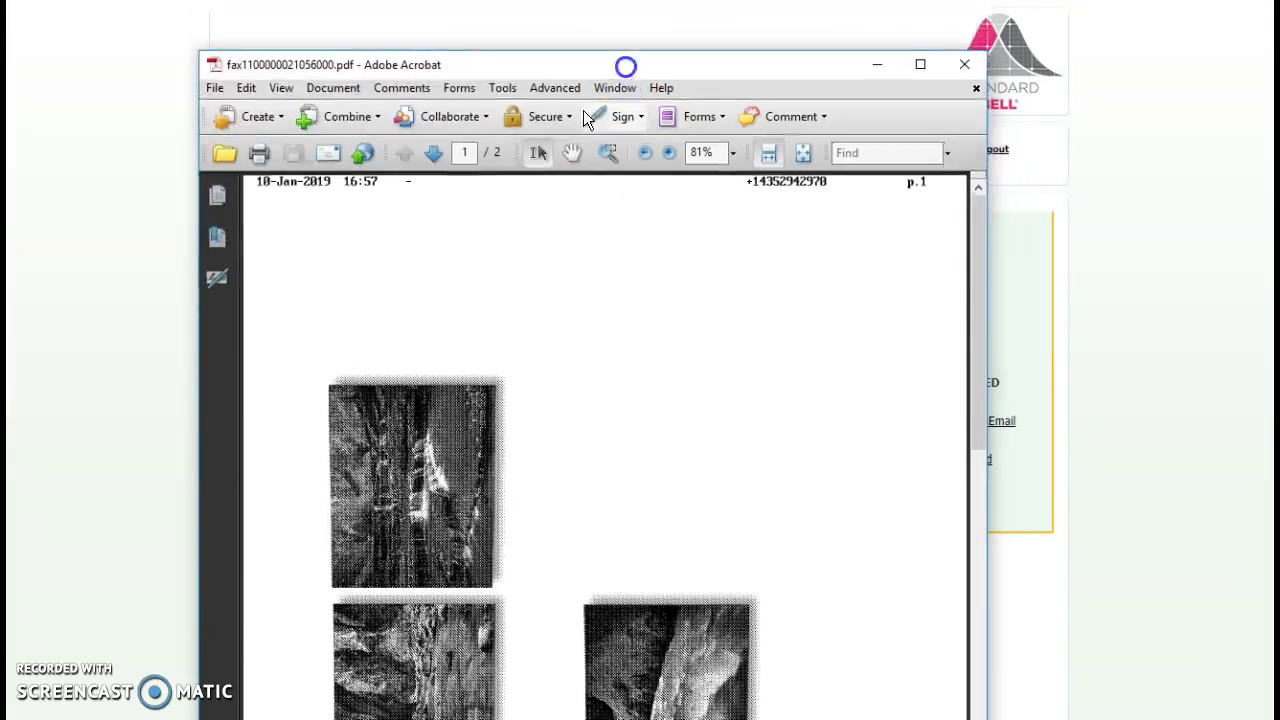
pyautogui.click(214, 87)
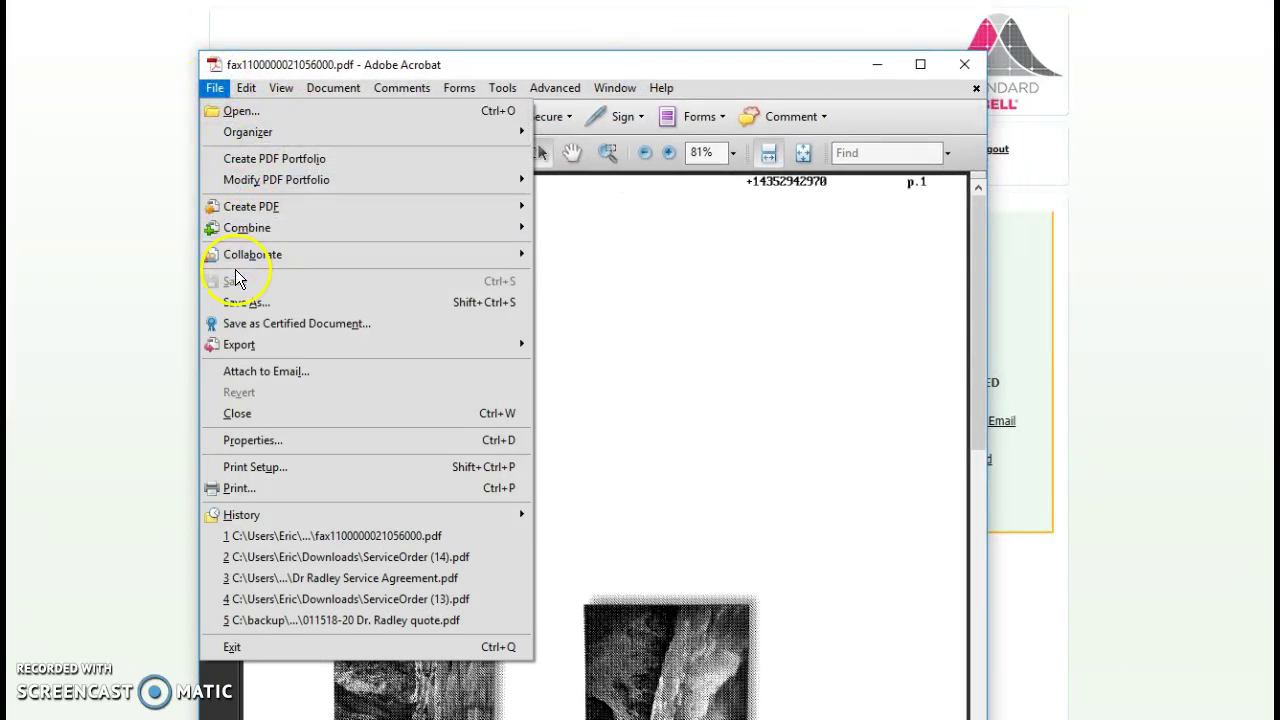
pyautogui.click(871, 63)
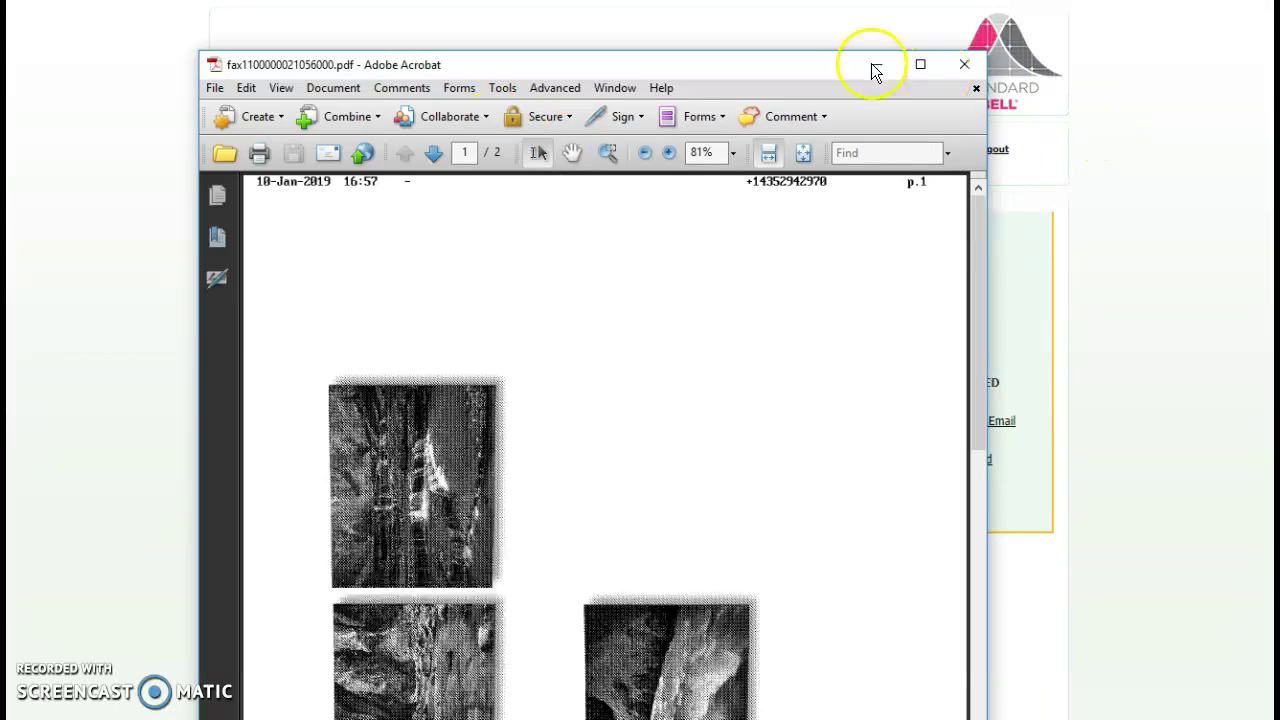
# Close Acrobat, try the forward-by-email form's Email Address field, and return to the inbox
pyautogui.click(965, 63)
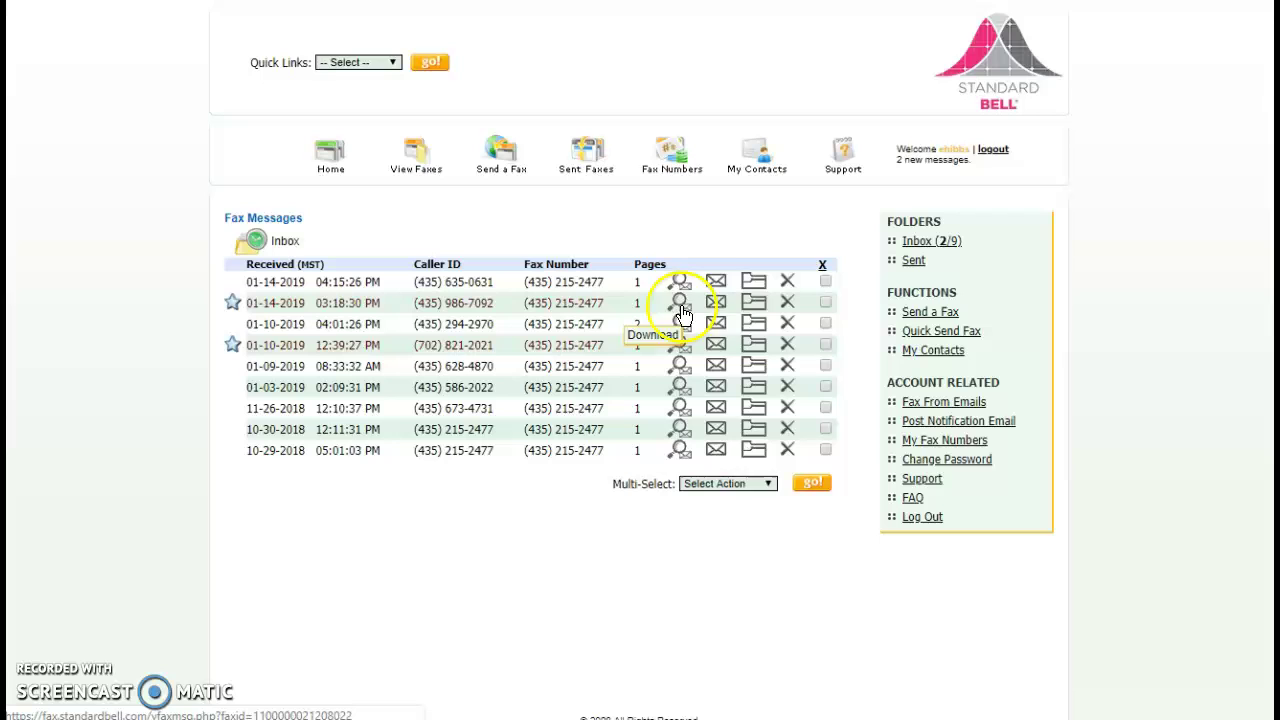
pyautogui.click(719, 305)
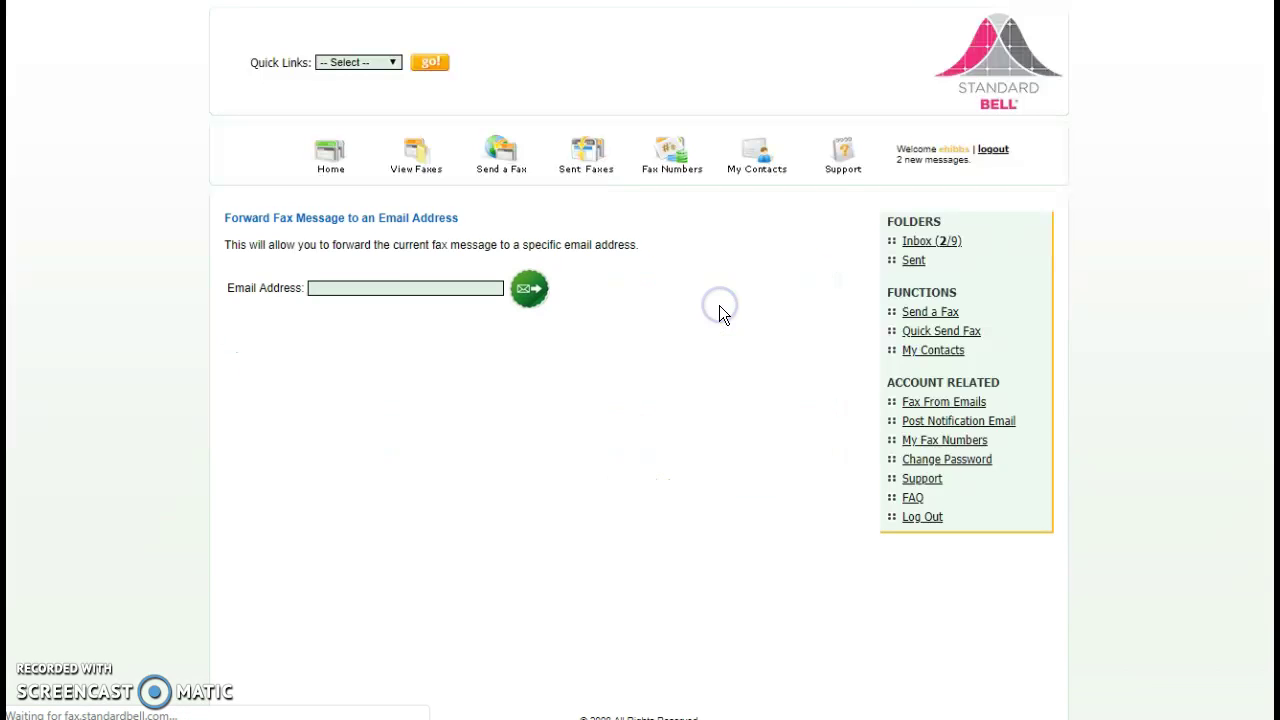
pyautogui.click(392, 291)
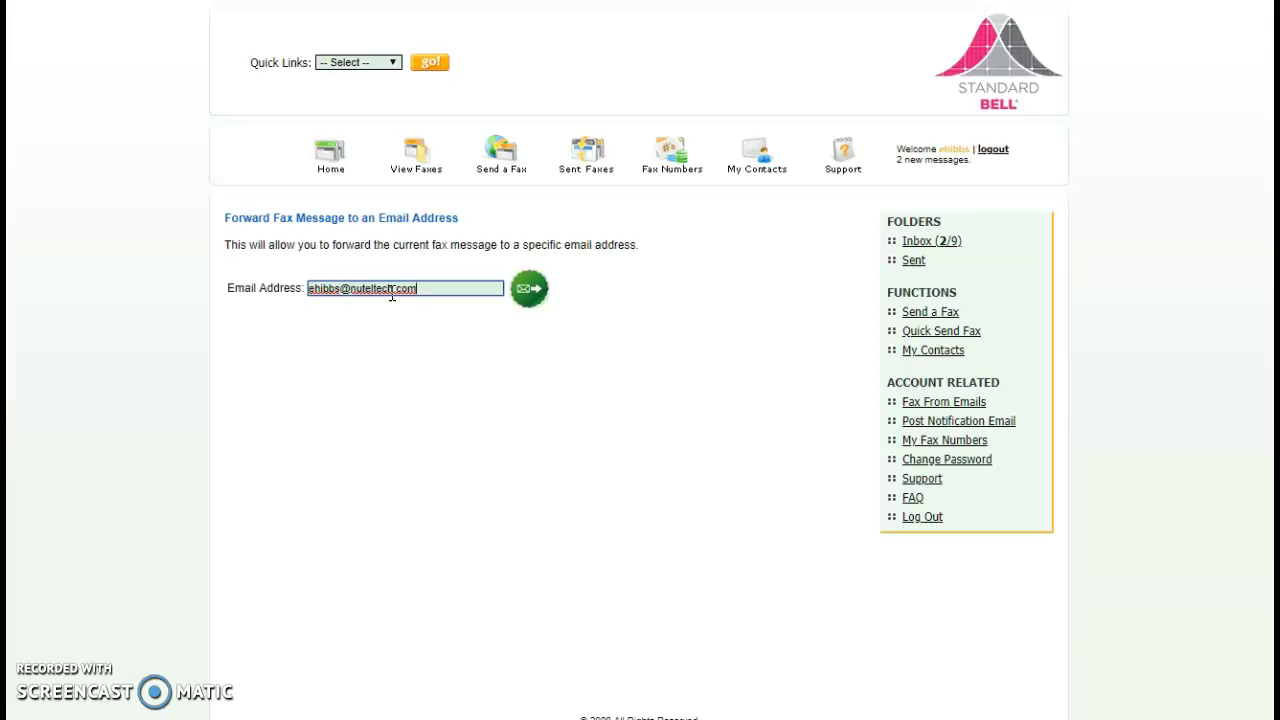
pyautogui.click(645, 300)
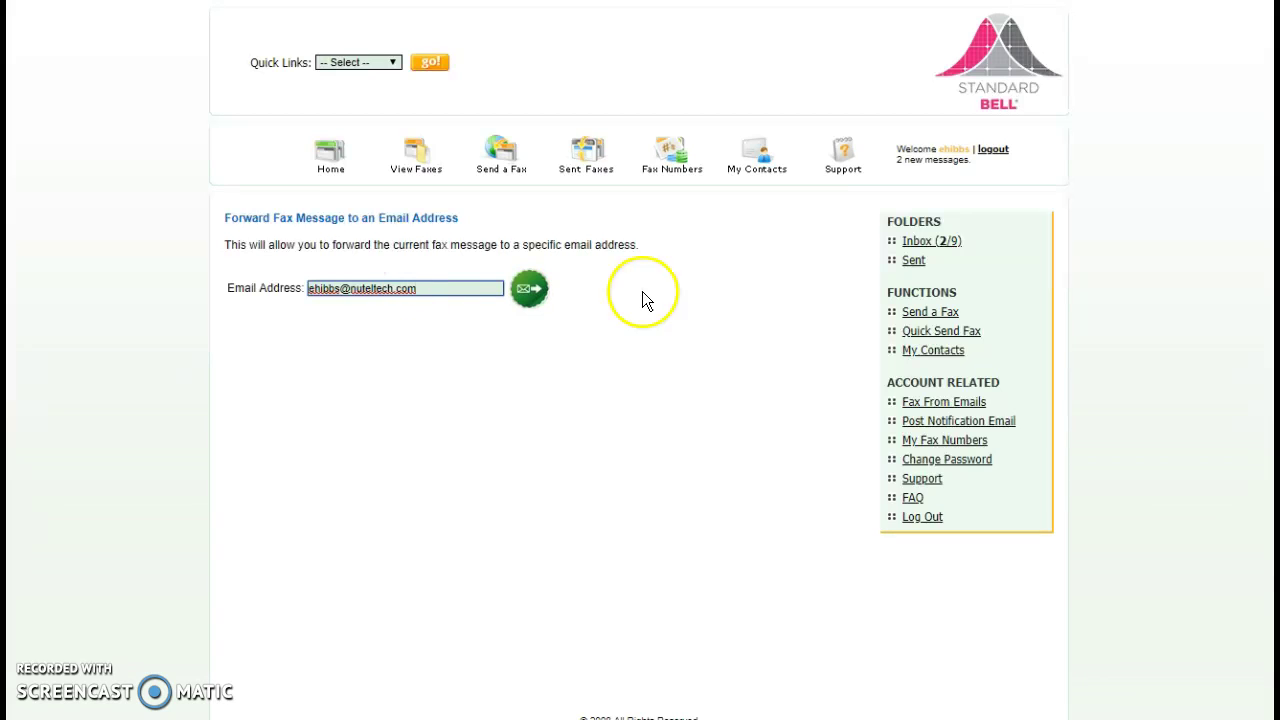
pyautogui.click(410, 158)
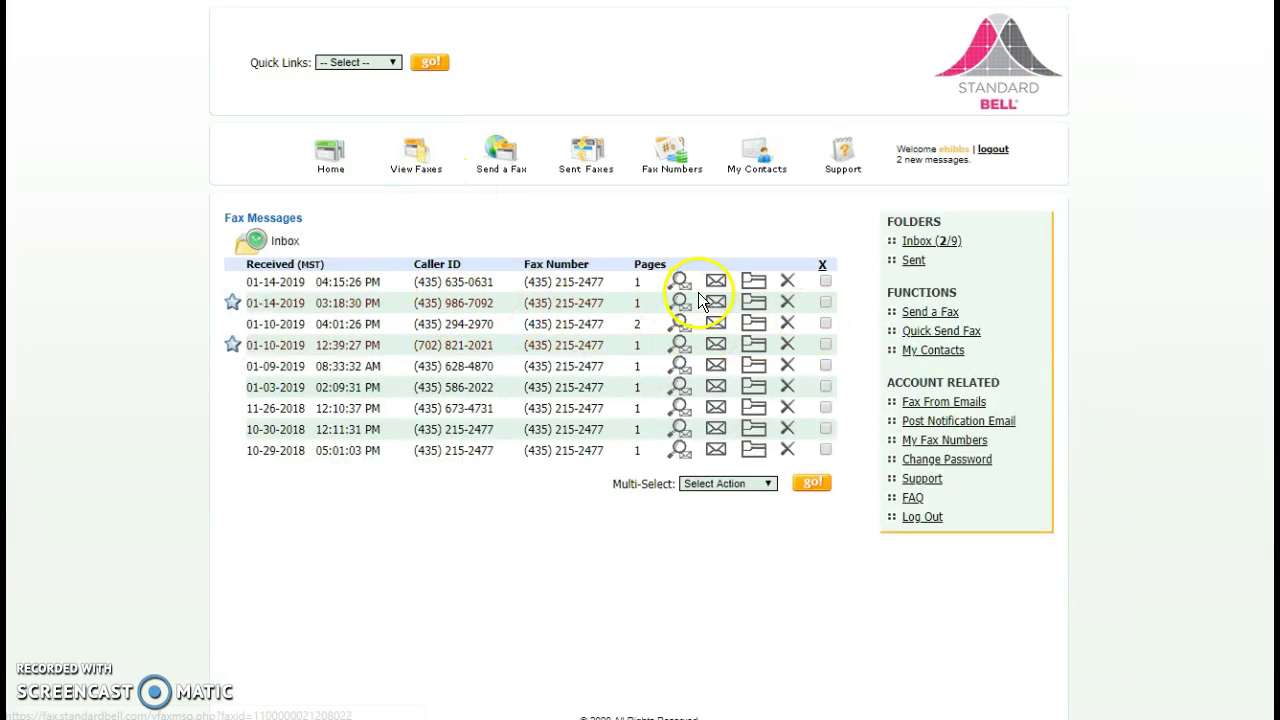
# Try Move to folder and Delete on the second fax, then select all faxes
pyautogui.click(756, 306)
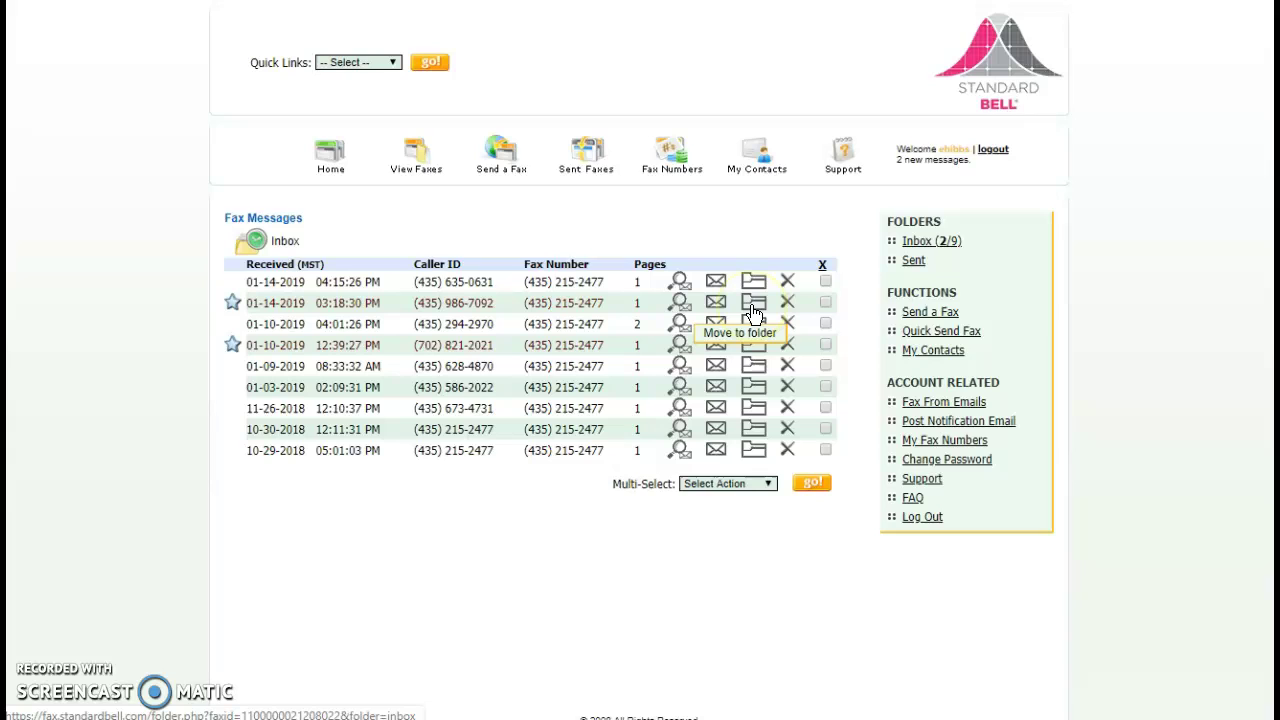
pyautogui.click(788, 305)
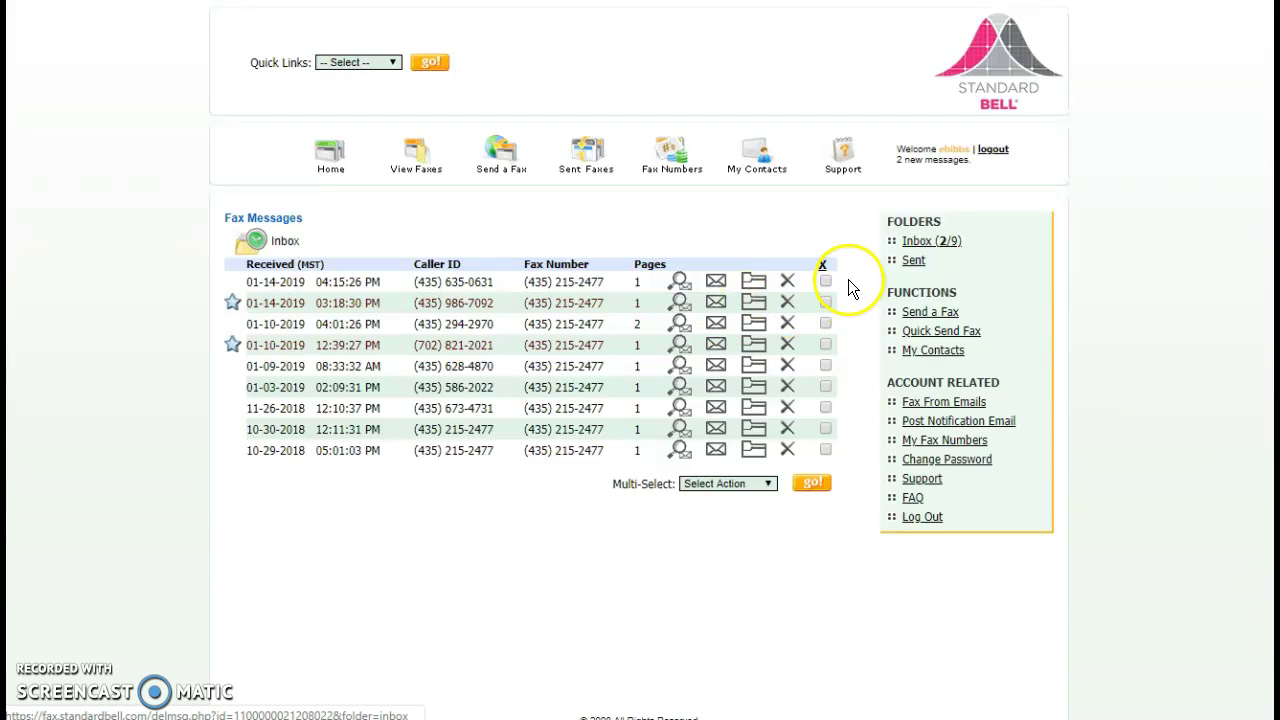
pyautogui.click(822, 266)
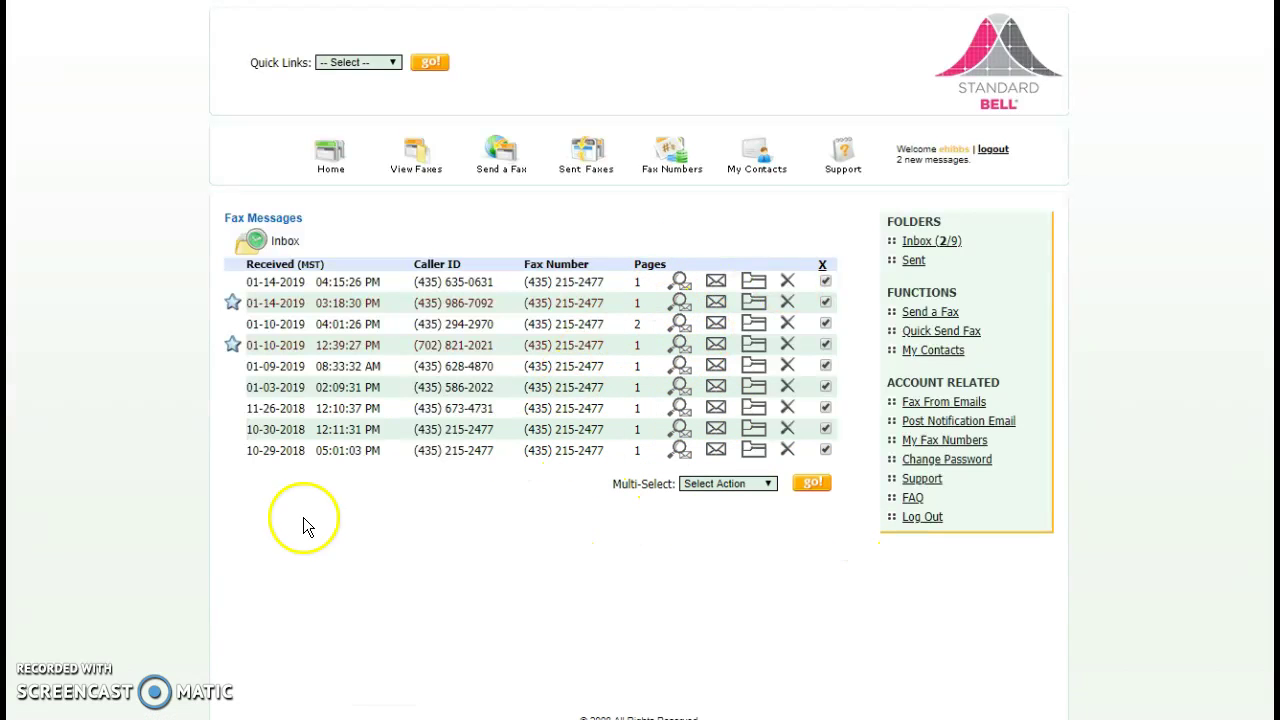
pyautogui.click(505, 157)
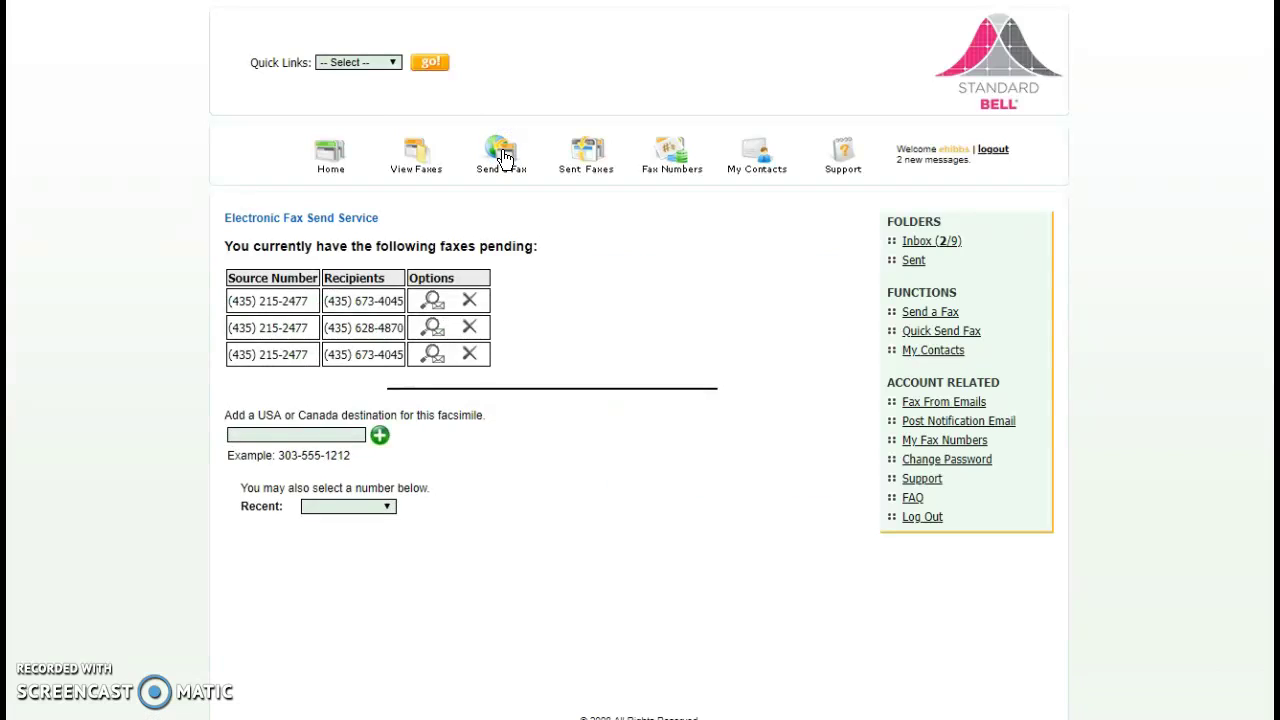
pyautogui.click(310, 430)
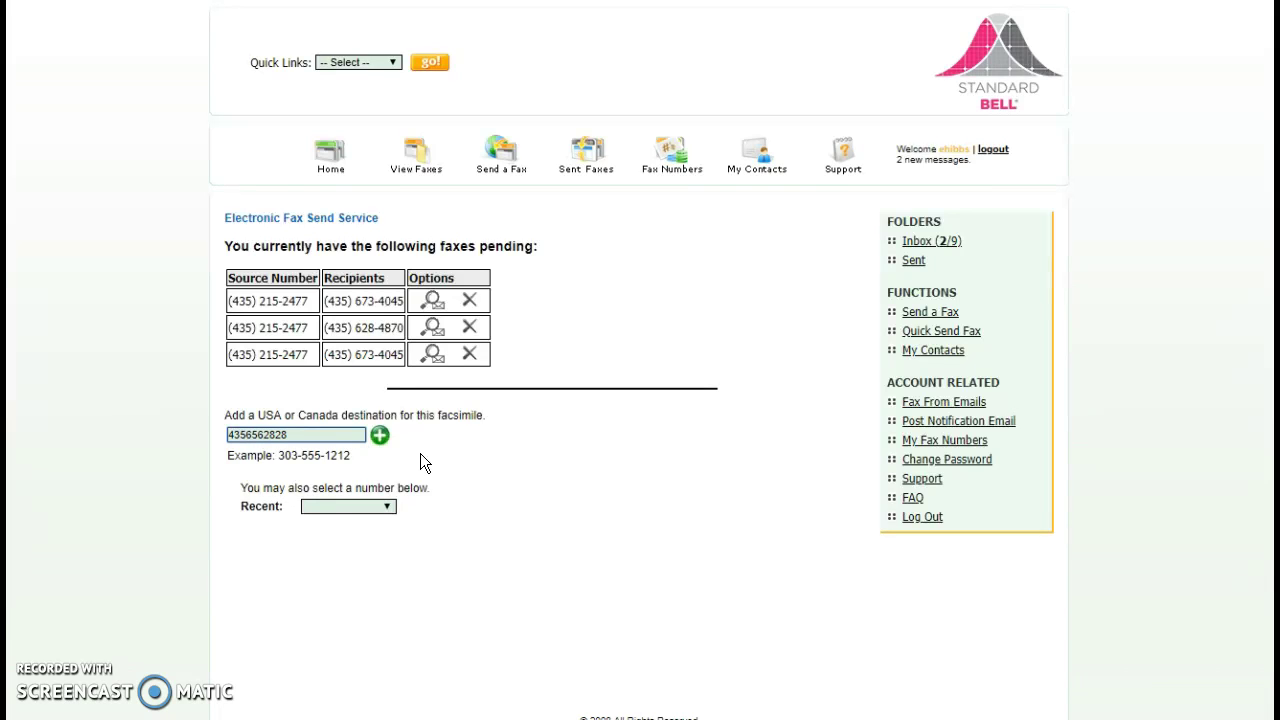
pyautogui.click(379, 436)
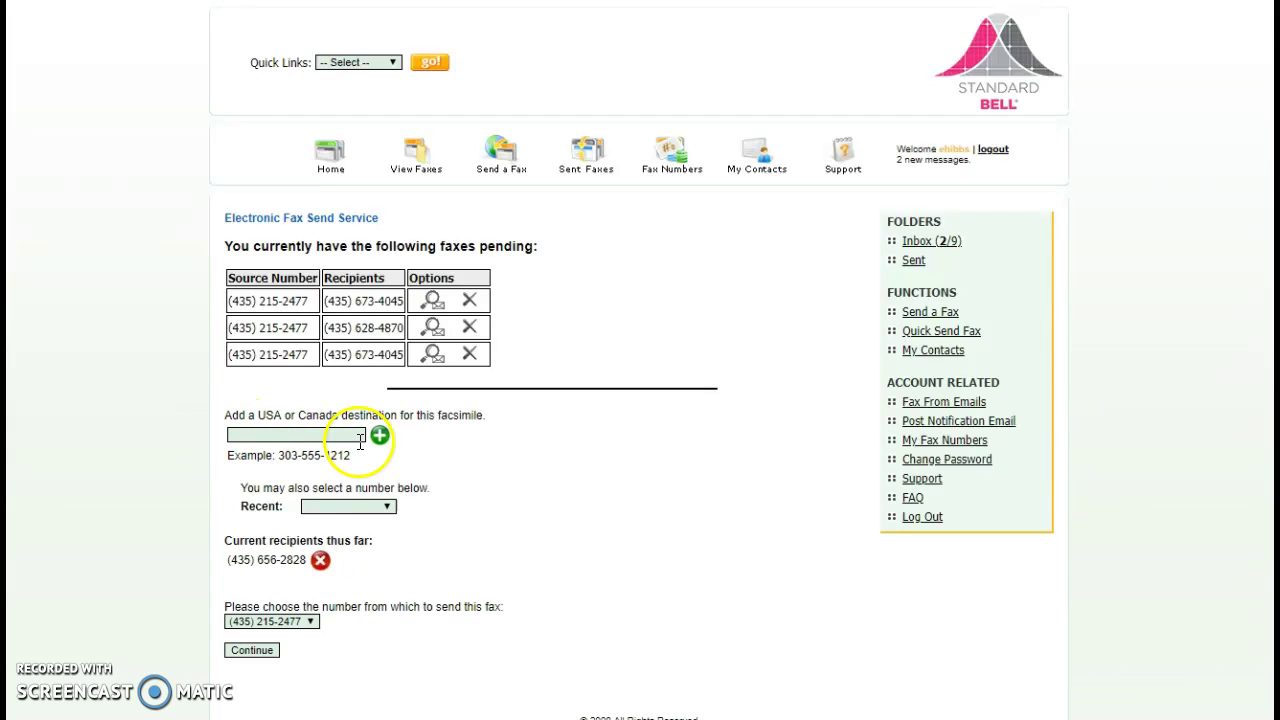
pyautogui.click(271, 623)
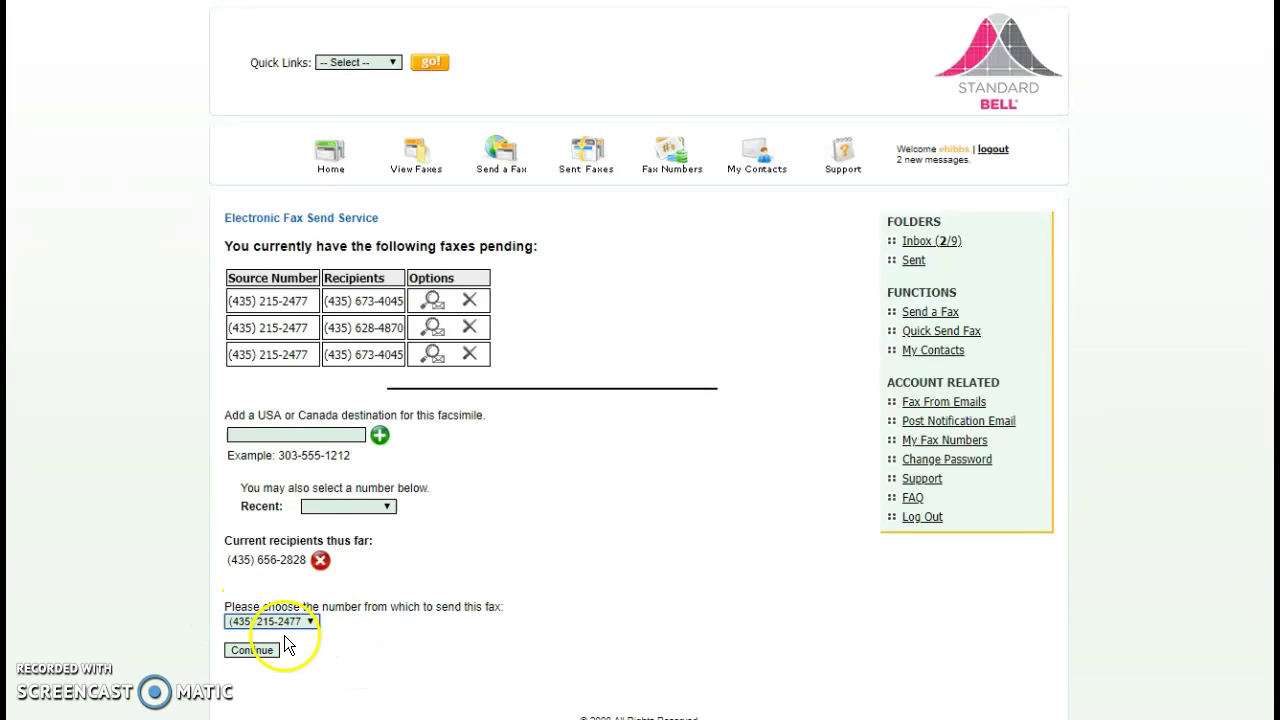
pyautogui.click(252, 654)
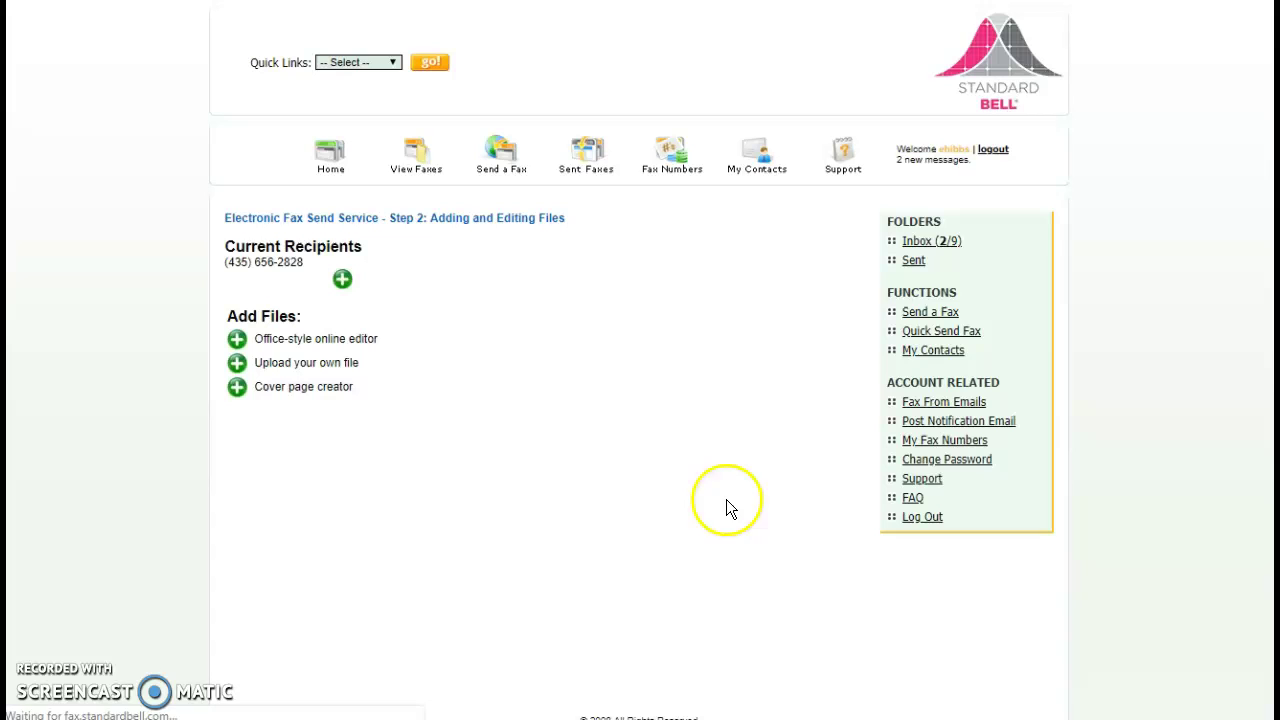
# Choose to upload your own file, browse the file picker, then close it without choosing
pyautogui.click(237, 363)
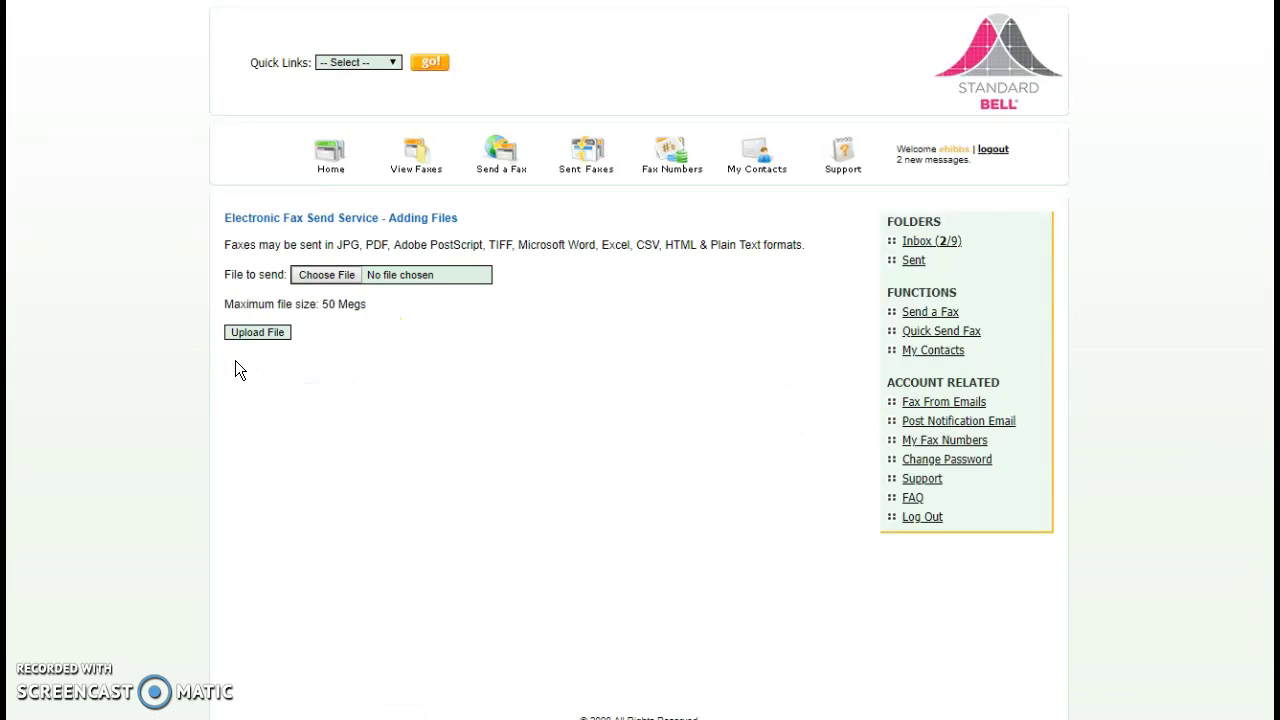
pyautogui.click(340, 274)
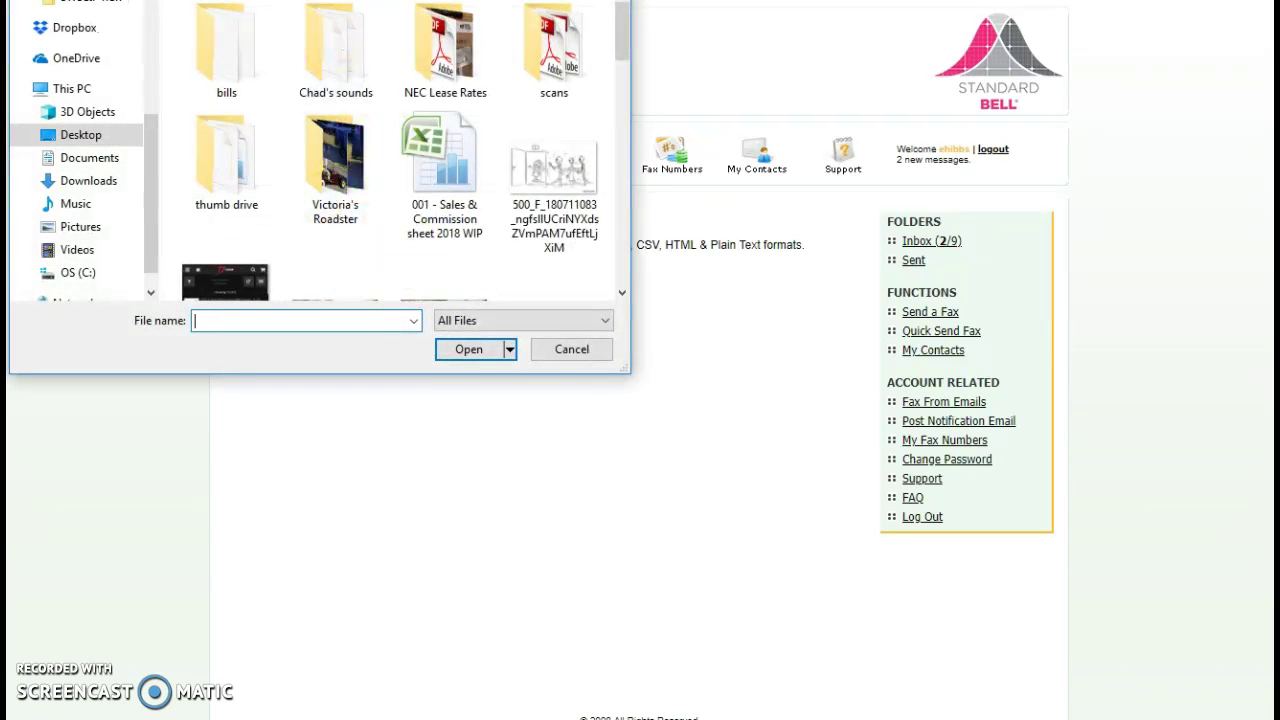
pyautogui.moveTo(298, 1); pyautogui.dragTo(466, 112)
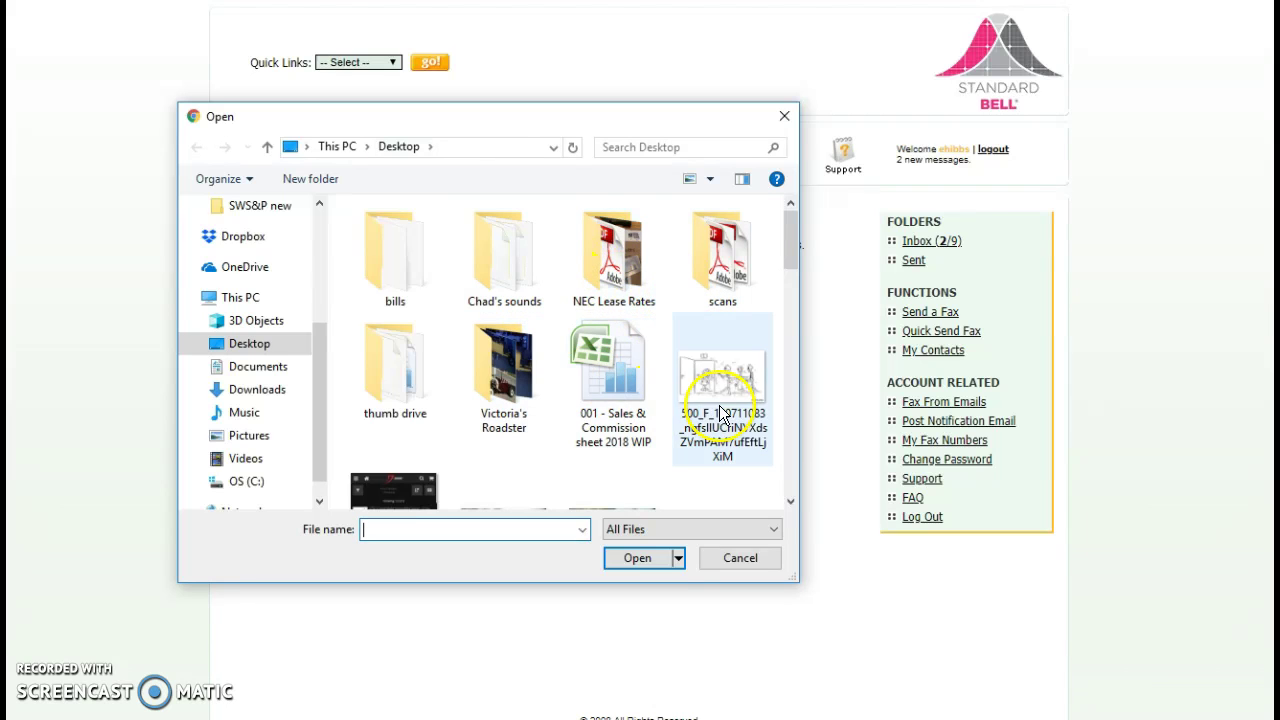
pyautogui.scroll(-5, 556, 350)
pyautogui.scroll(-3, 500, 352)
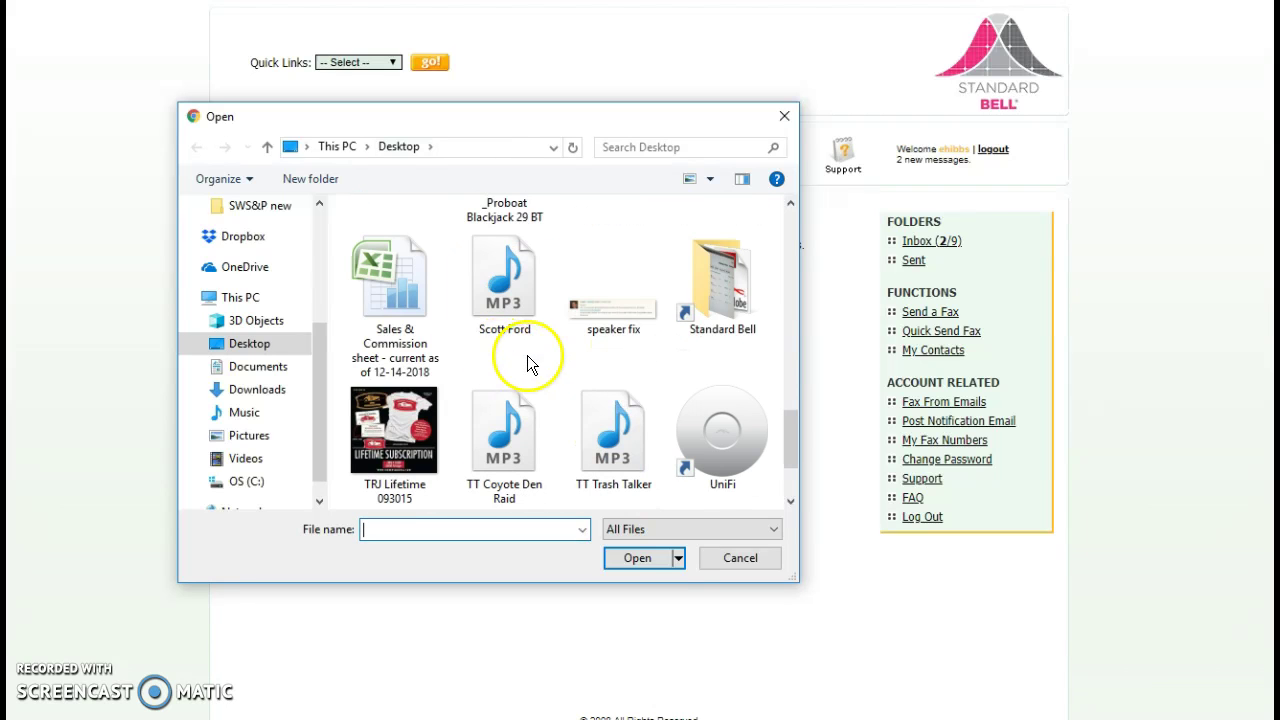
pyautogui.scroll(-1, 527, 352)
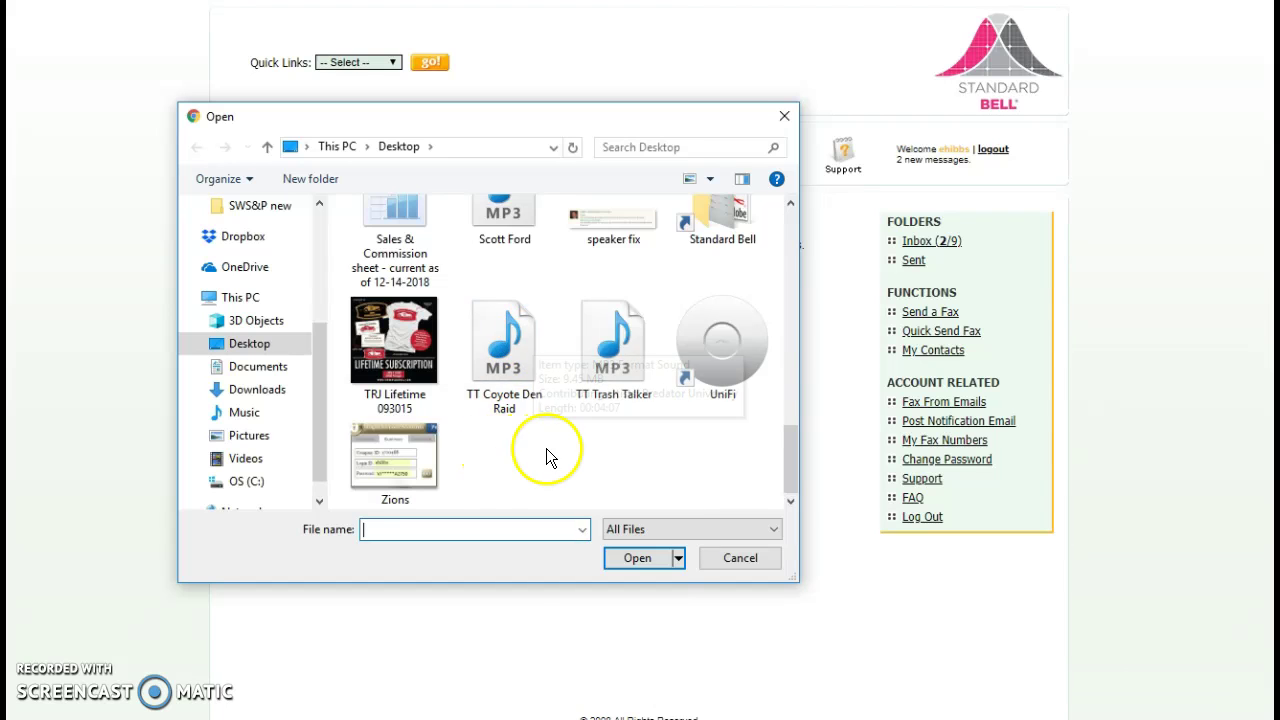
pyautogui.scroll(1, 551, 449)
pyautogui.scroll(10, 548, 457)
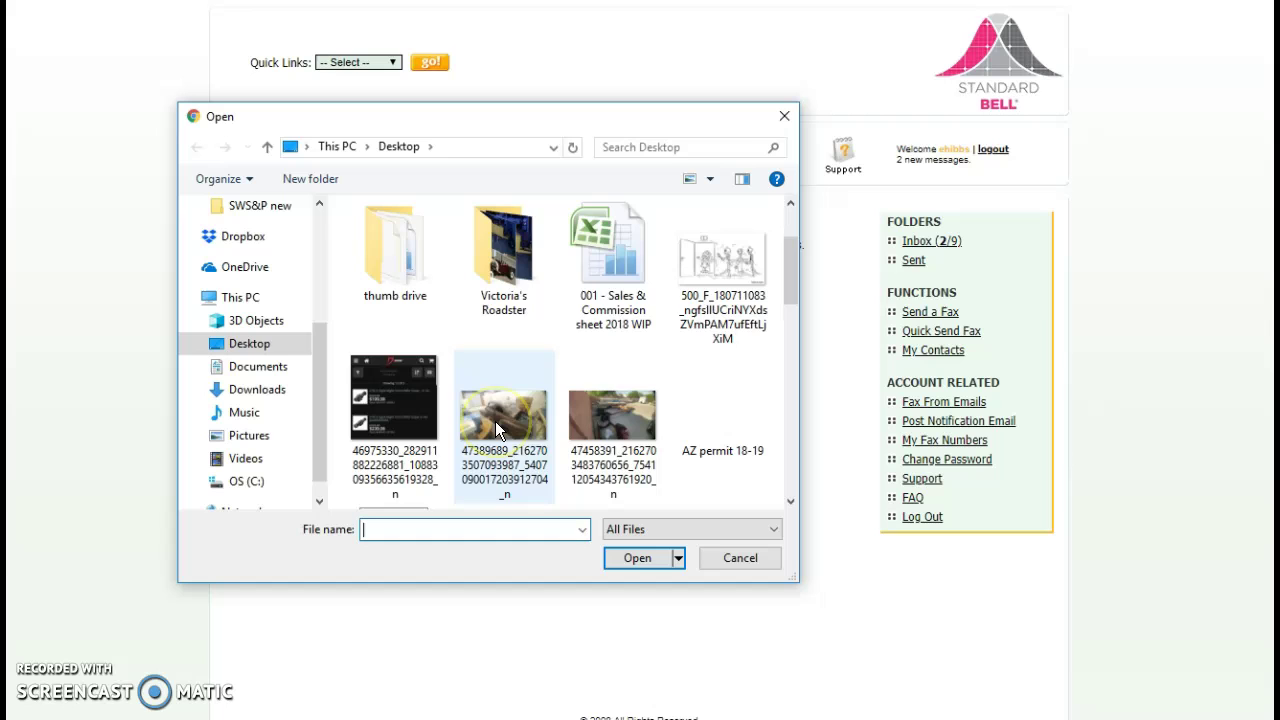
pyautogui.scroll(2, 496, 424)
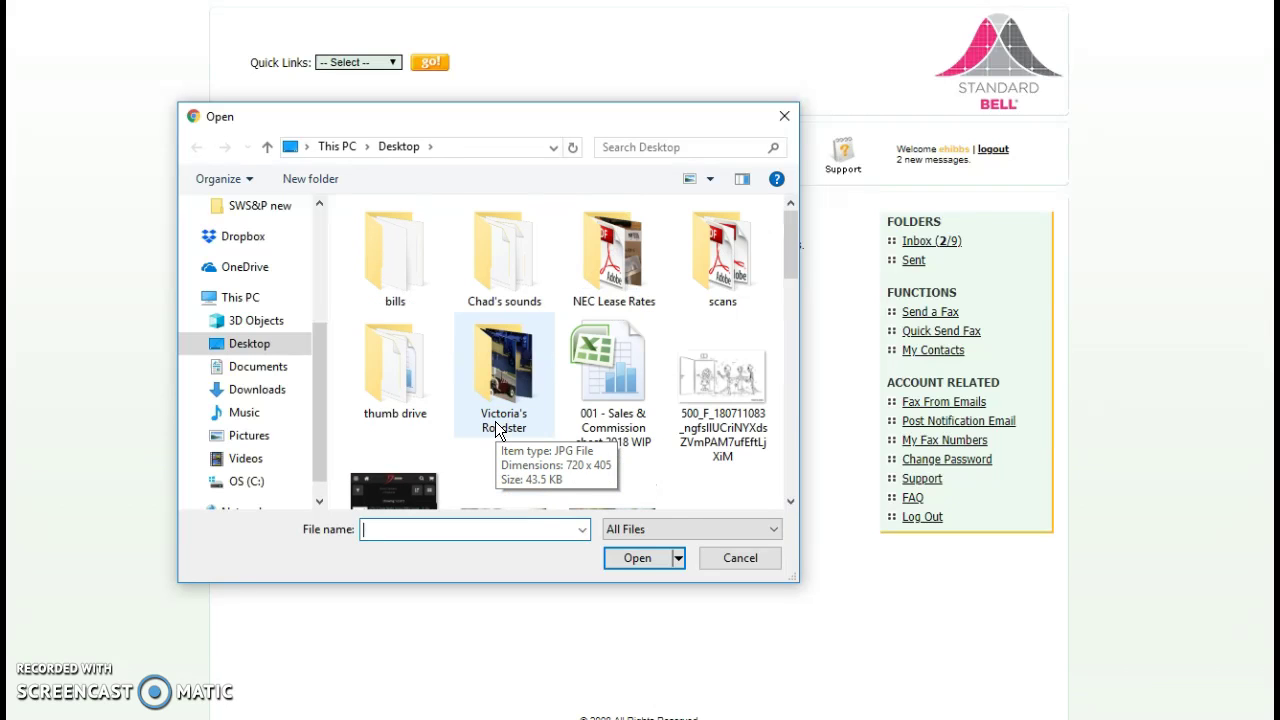
pyautogui.click(784, 117)
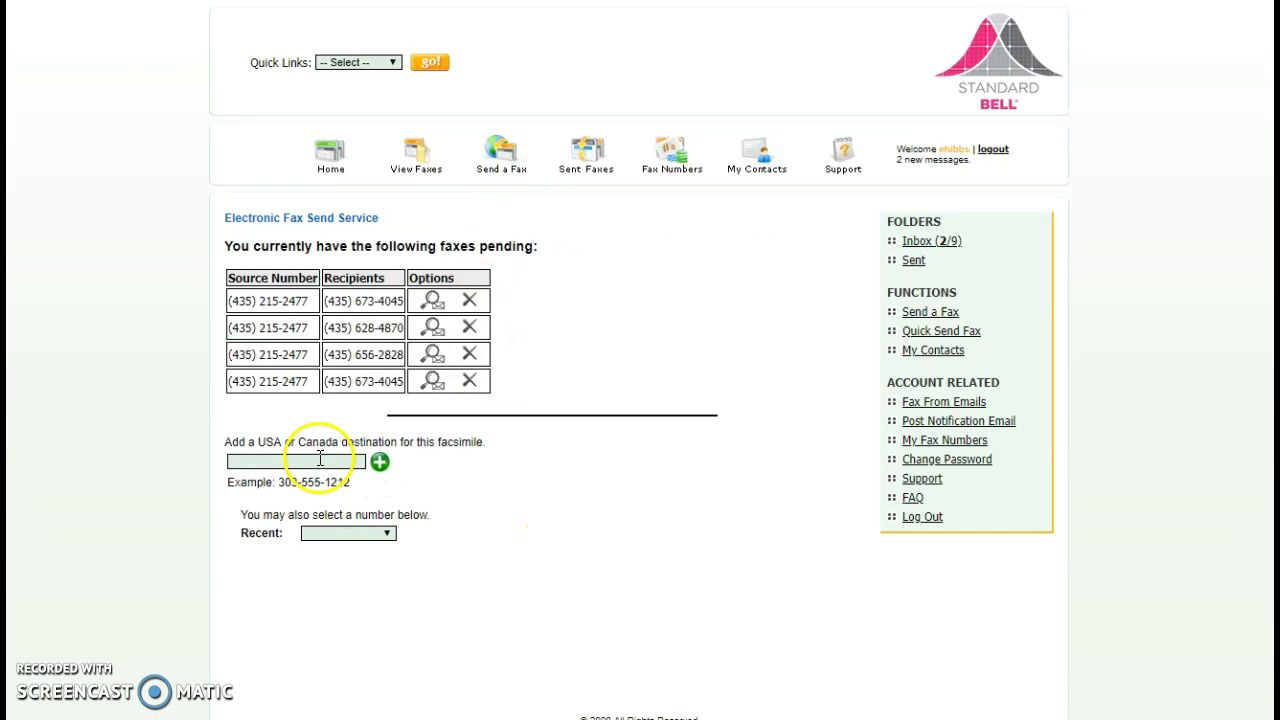
pyautogui.click(320, 460)
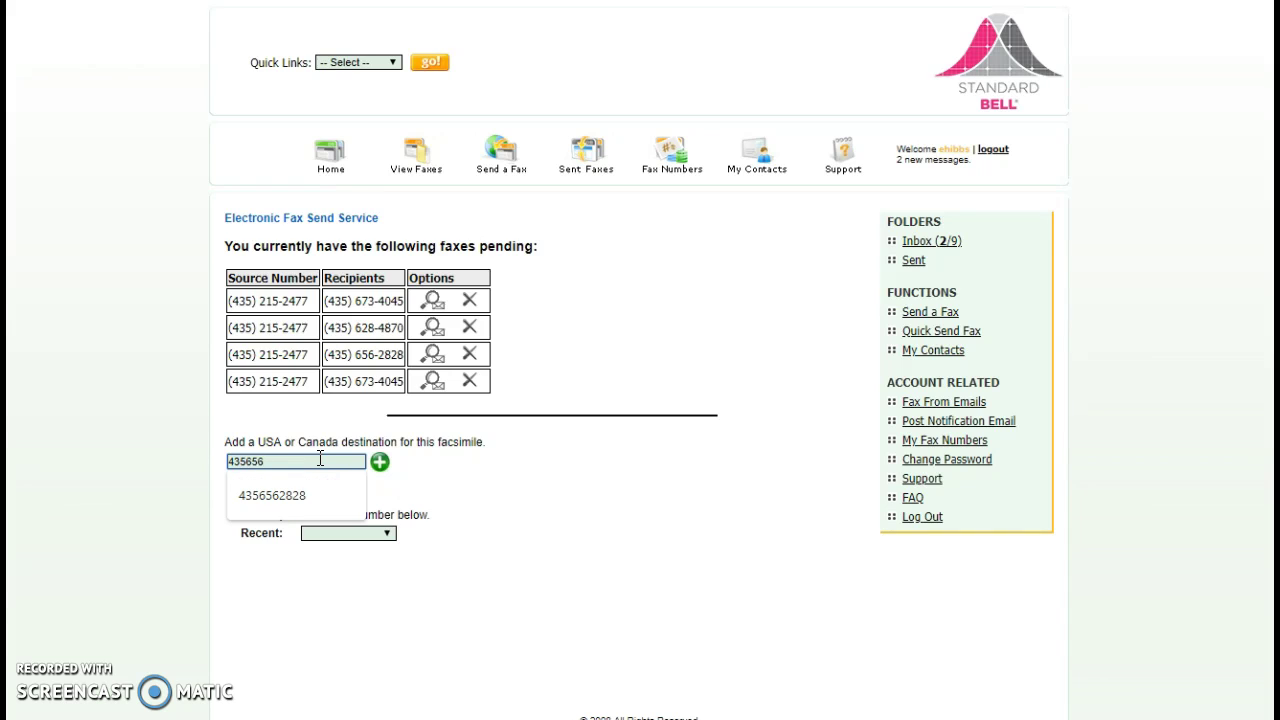
pyautogui.click(274, 503)
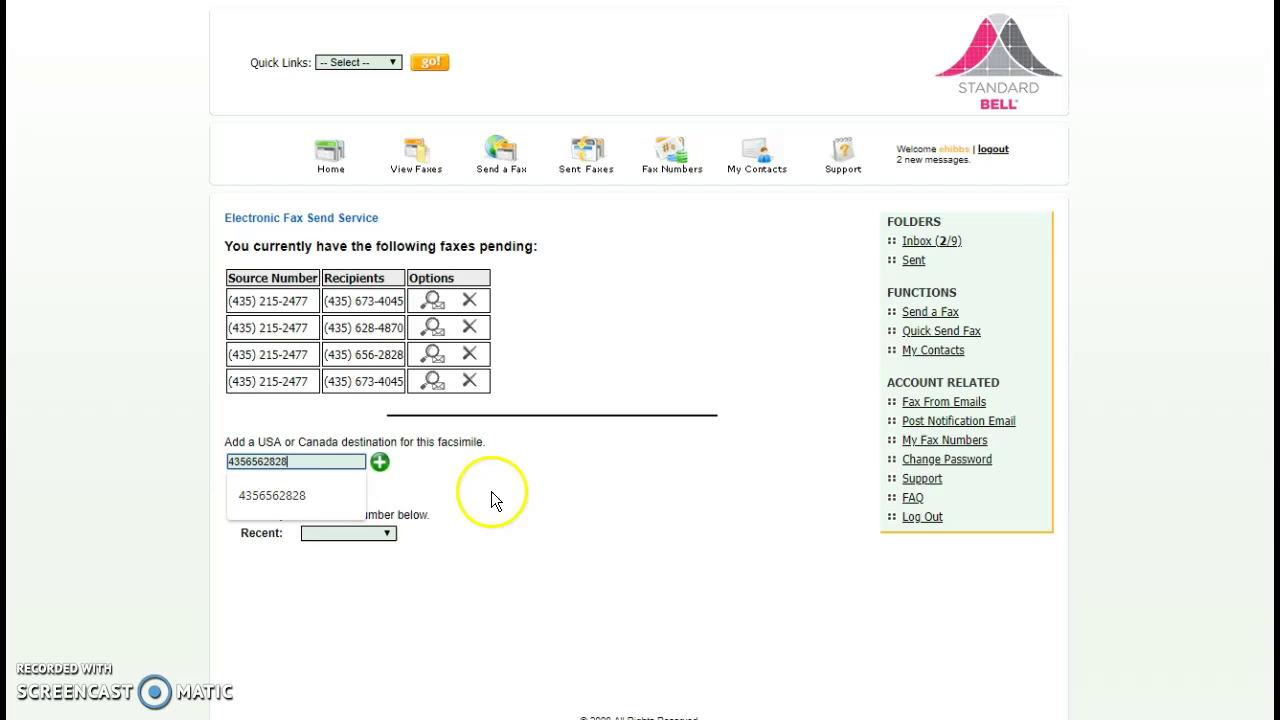
pyautogui.click(380, 463)
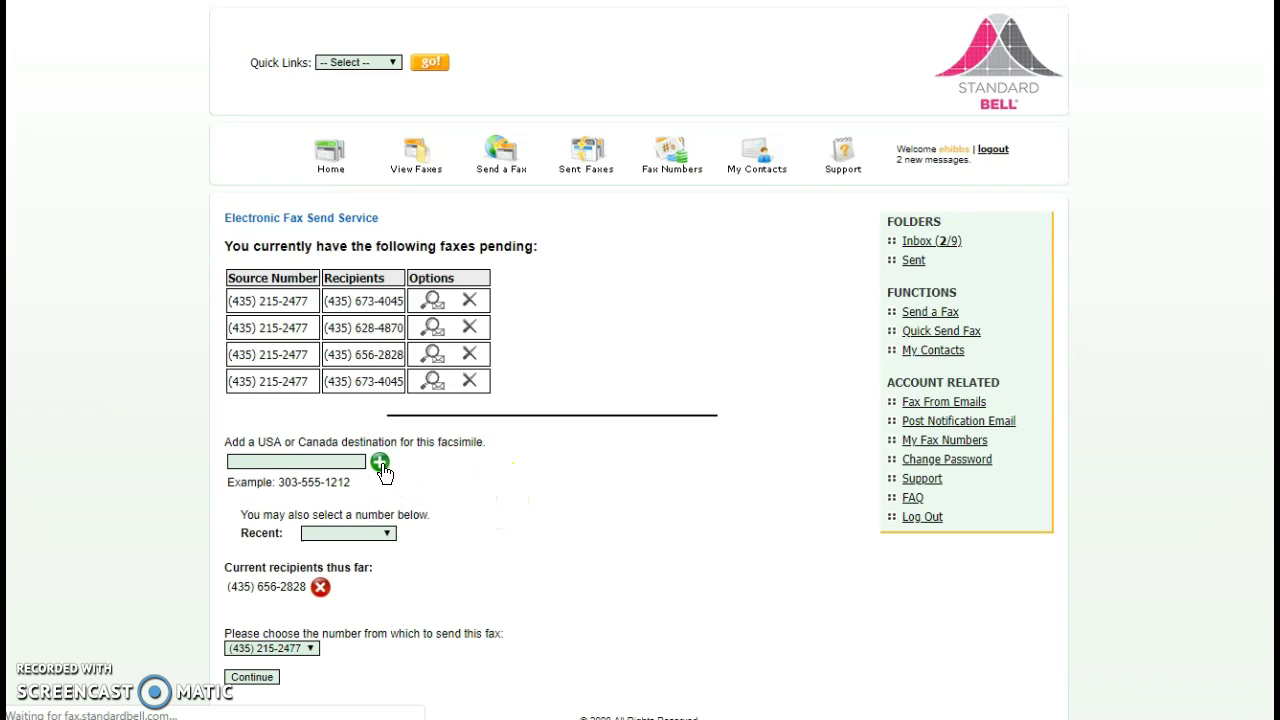
pyautogui.click(252, 678)
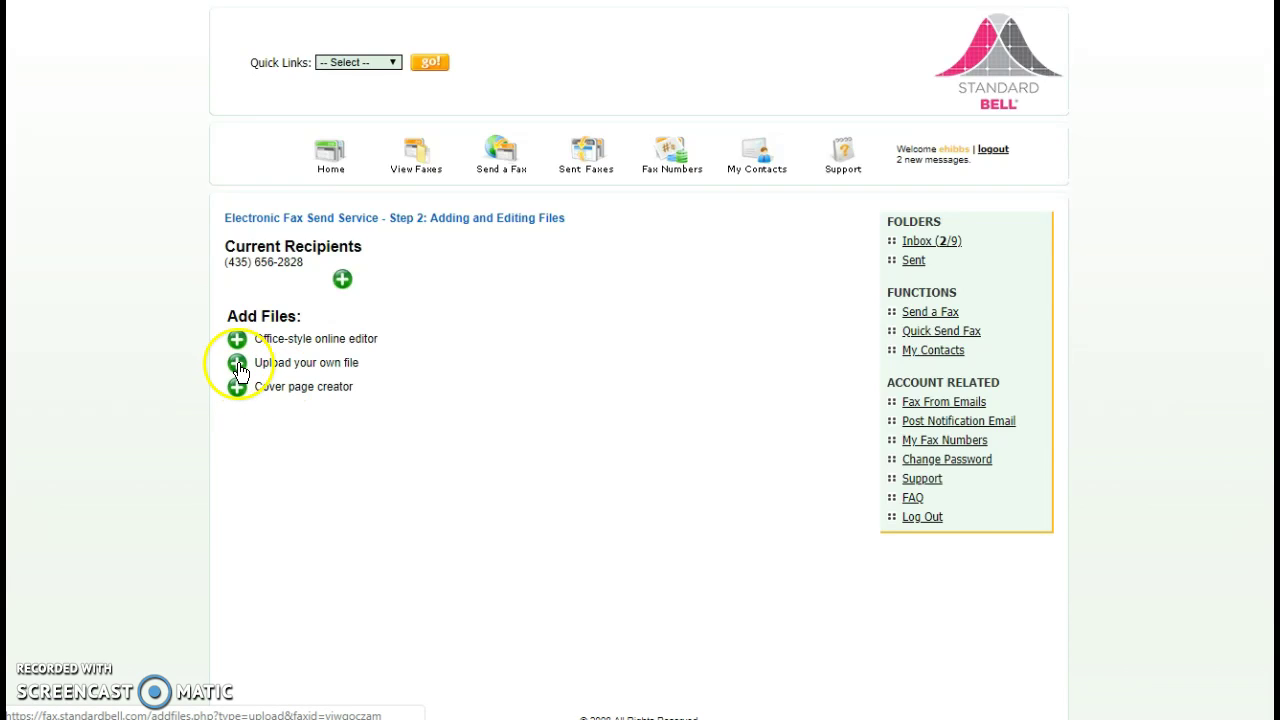
# Create an online-editor document named swsp and open it for editing
pyautogui.click(237, 364)
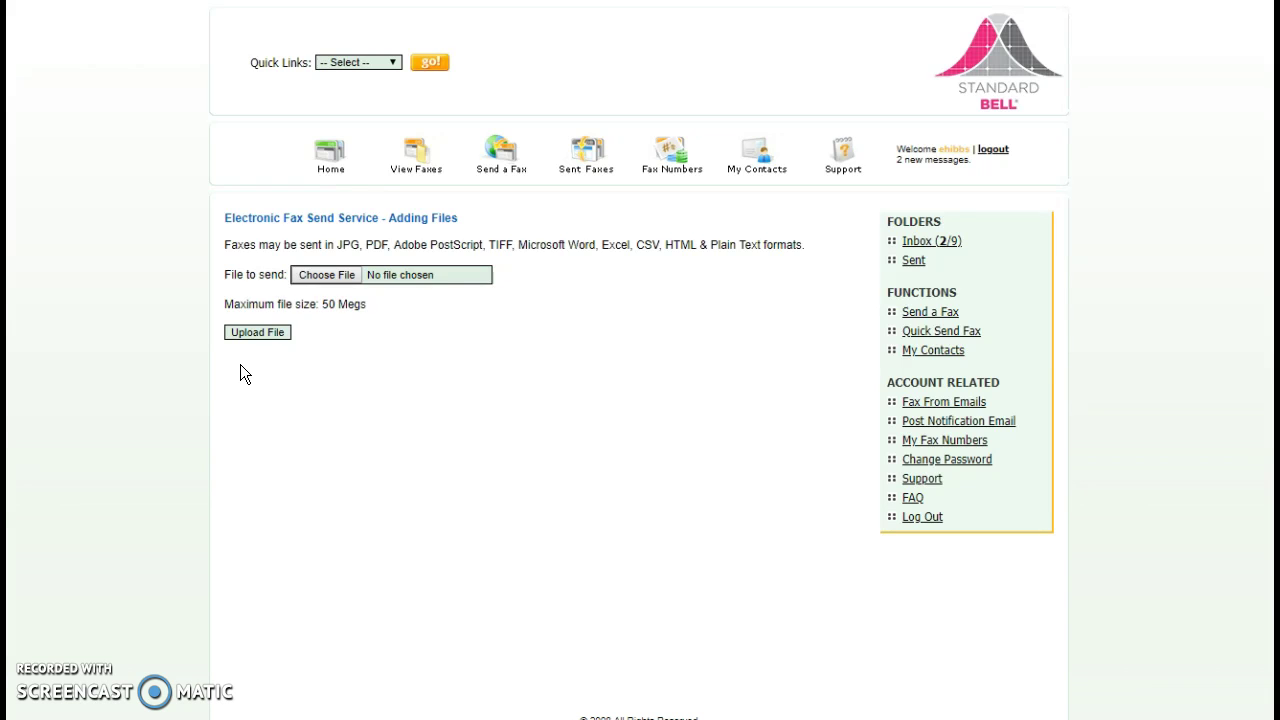
pyautogui.hotkey('alt', 'Left')
pyautogui.click(242, 343)
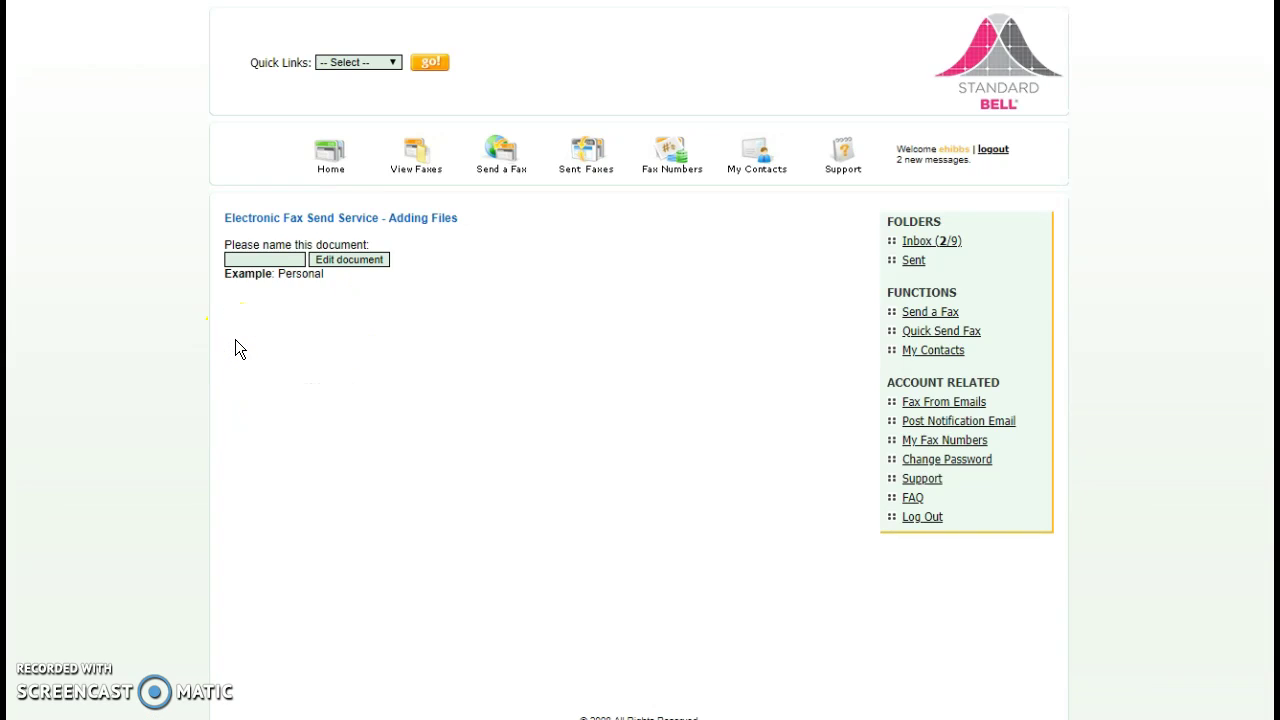
pyautogui.click(253, 258)
pyautogui.click(266, 260)
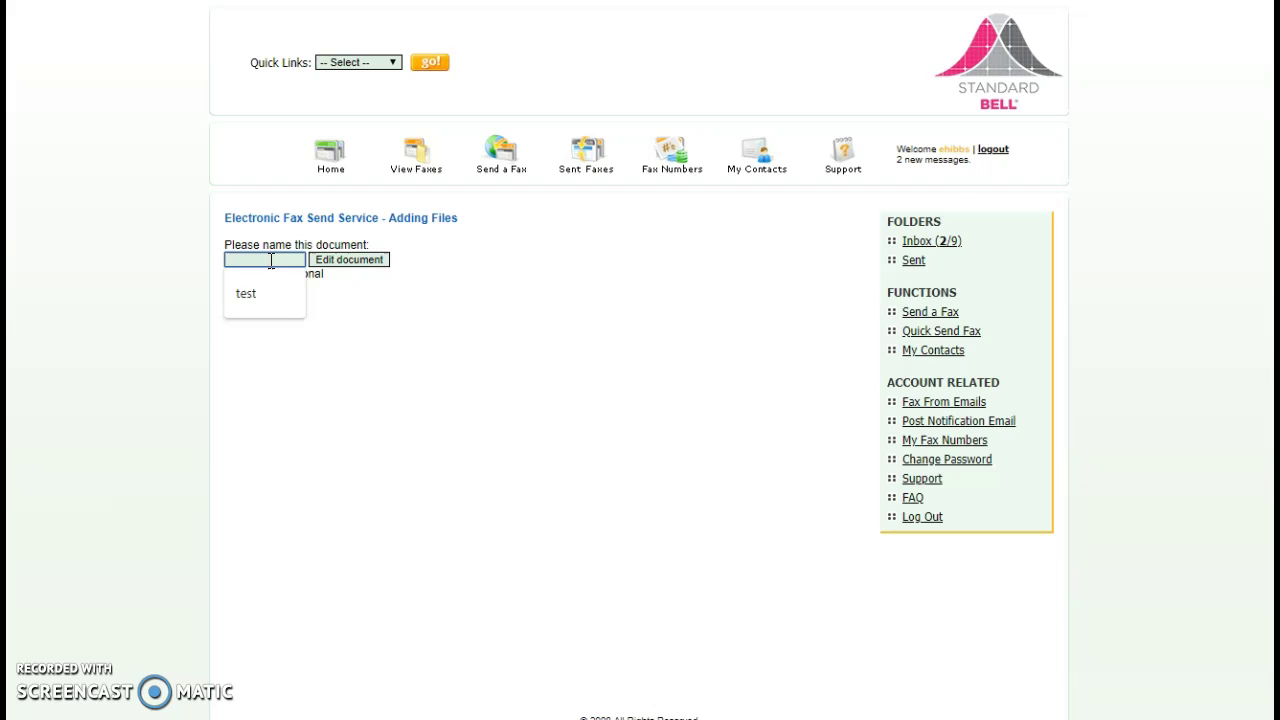
pyautogui.write('SWS&P')
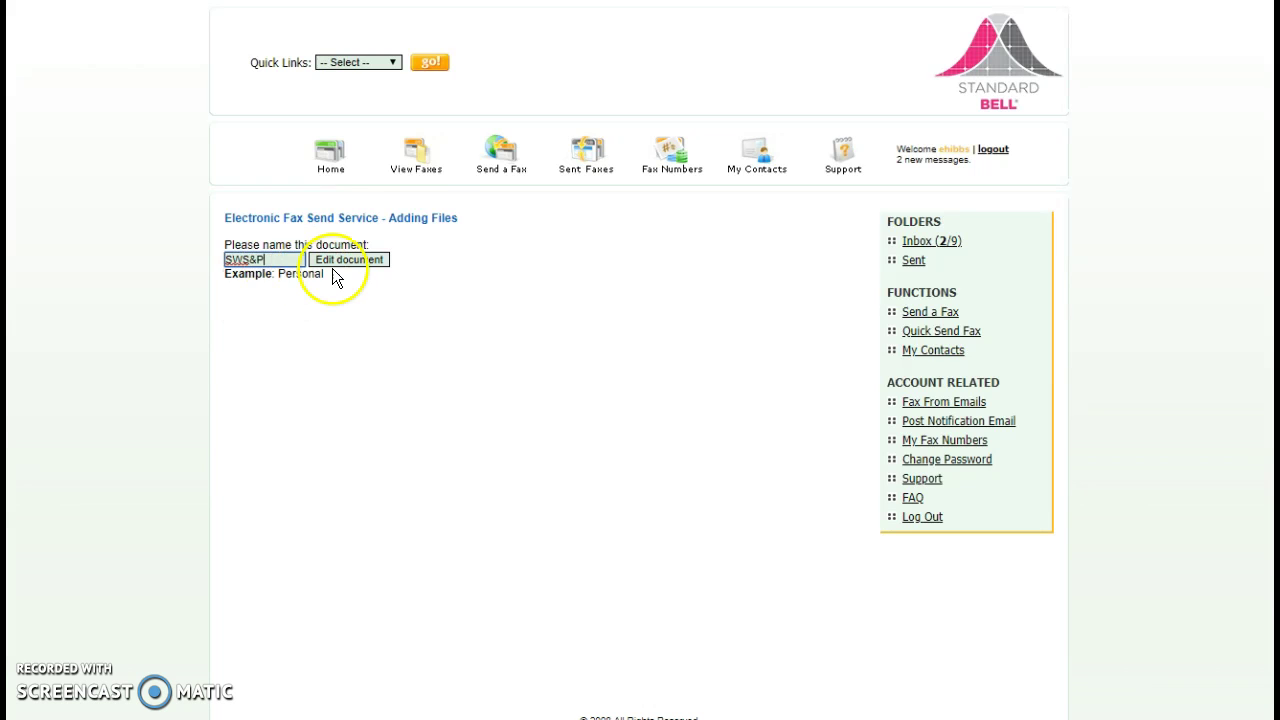
pyautogui.click(345, 259)
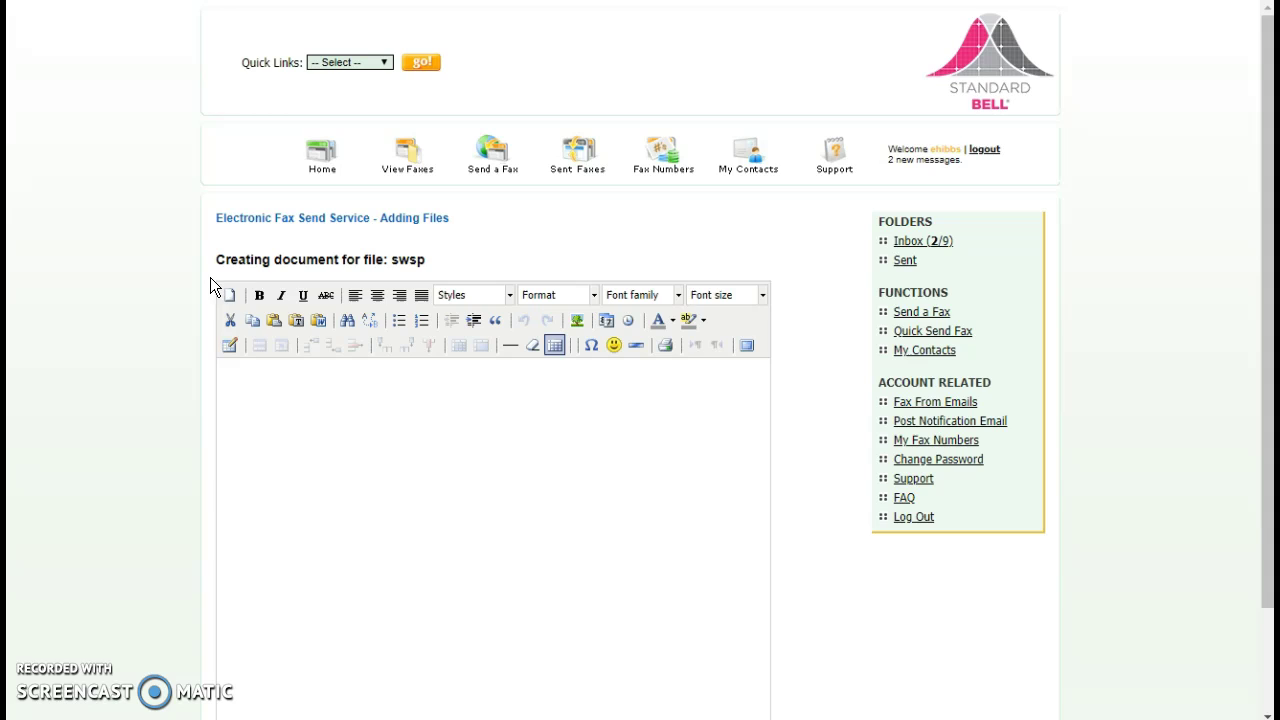
# Type 'Hellok t', format it 14 pt italic, and submit to save swsp.html
pyautogui.click(291, 392)
pyautogui.write('Hellok this is Eric.')
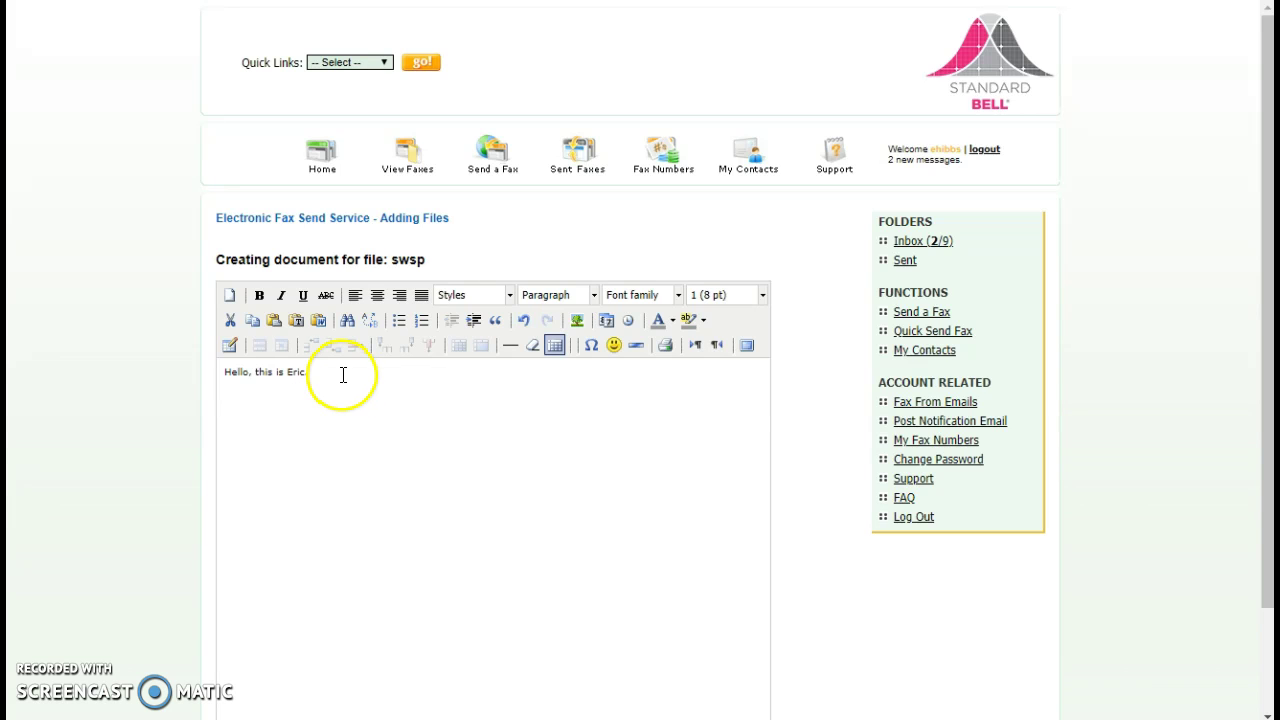
pyautogui.moveTo(343, 374); pyautogui.dragTo(212, 388)
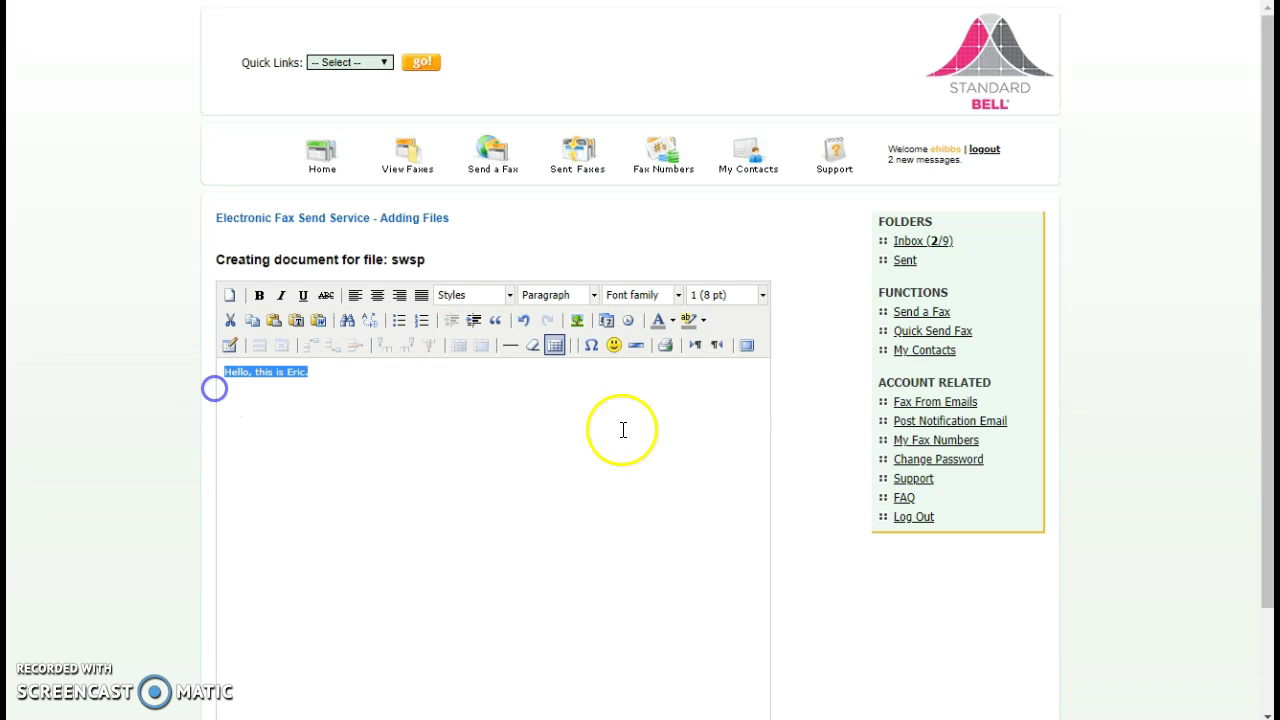
pyautogui.click(720, 296)
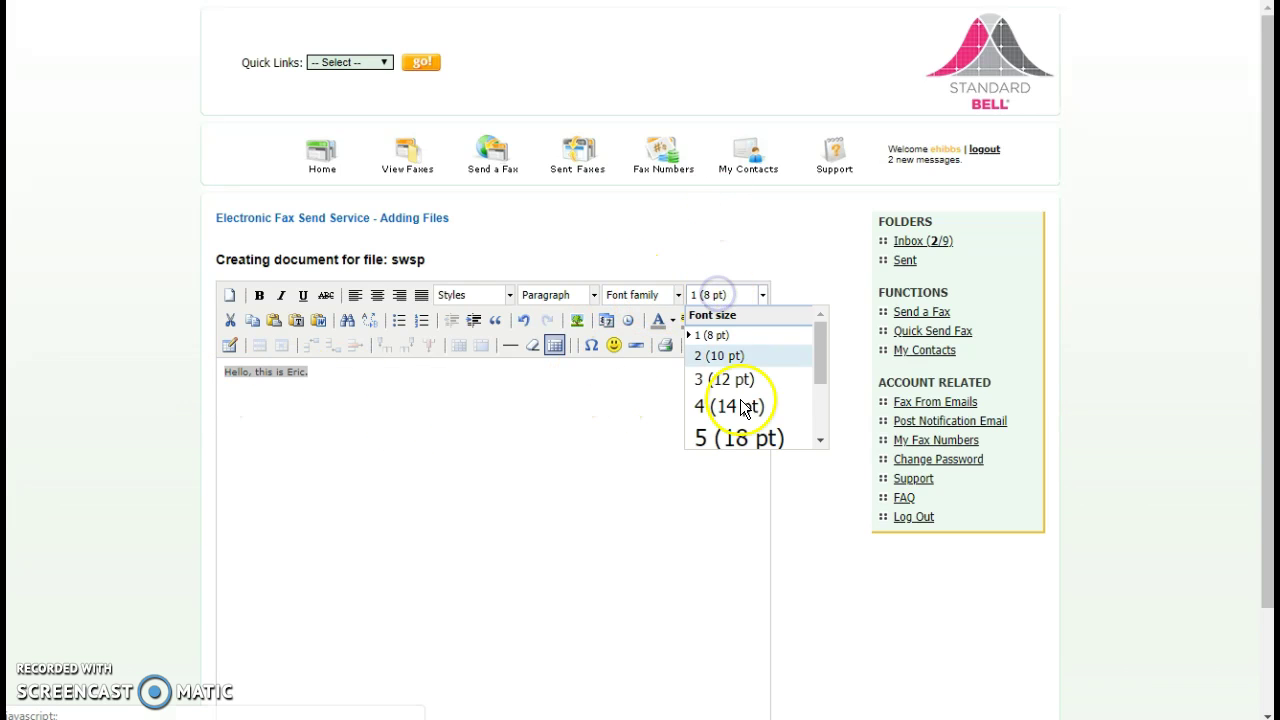
pyautogui.click(738, 403)
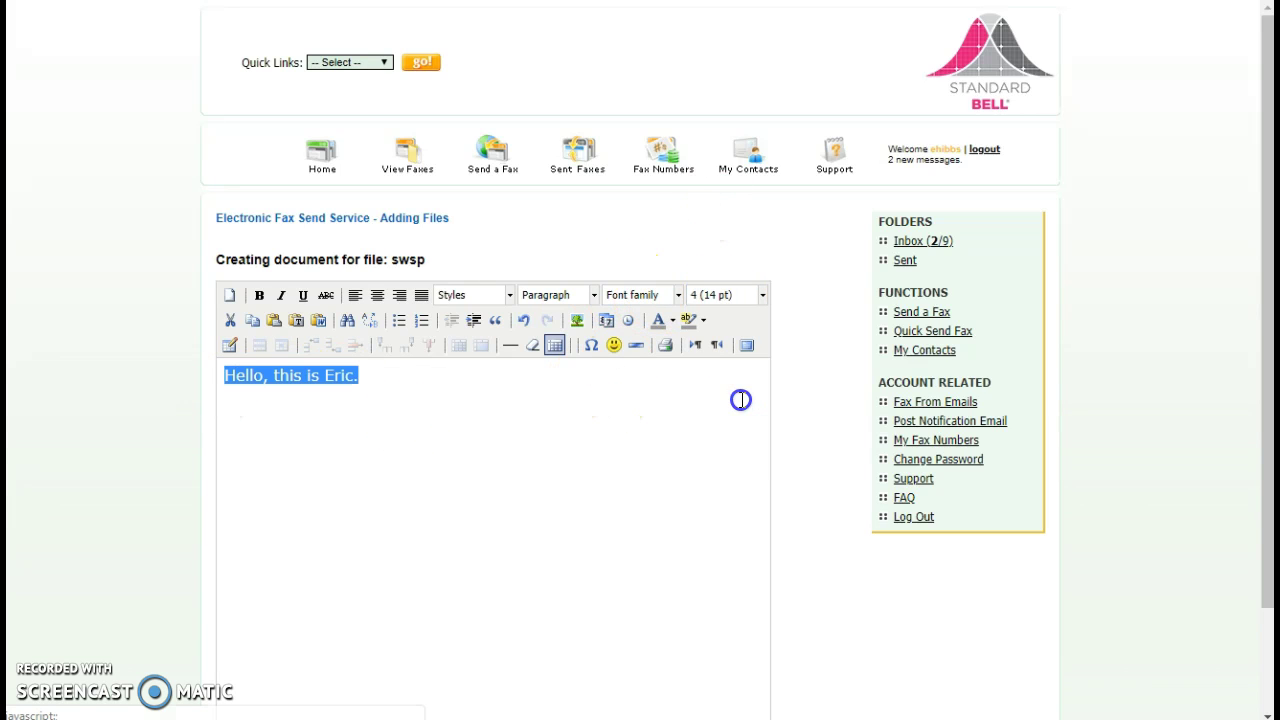
pyautogui.click(281, 295)
pyautogui.scroll(-3, 783, 409)
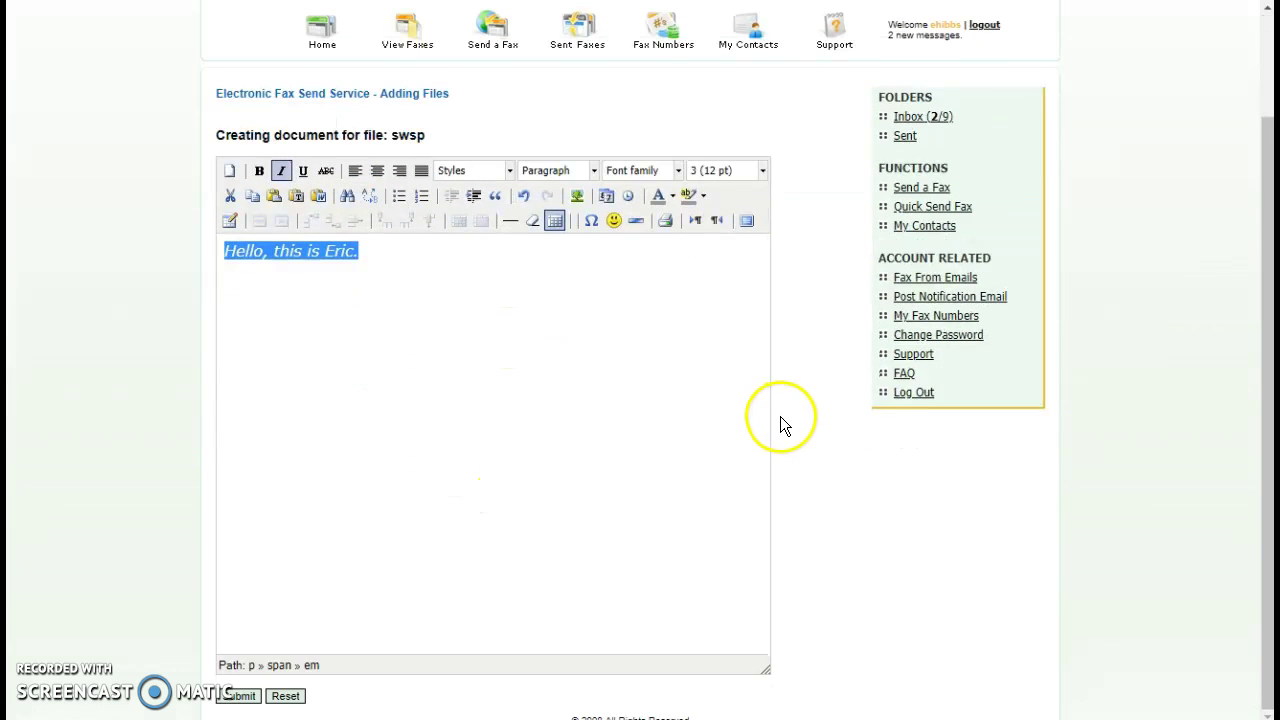
pyautogui.click(238, 698)
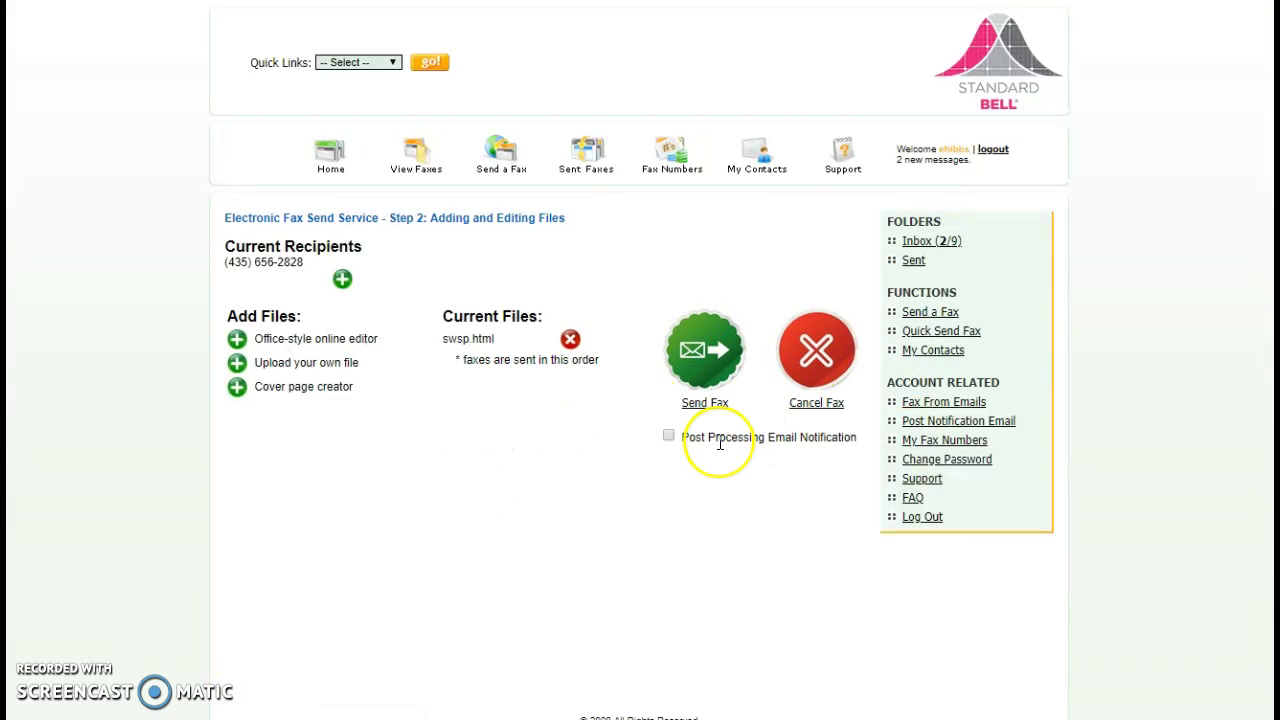
# Enable Post Processing Email Notification and send it to the account's e-mail address
pyautogui.click(669, 439)
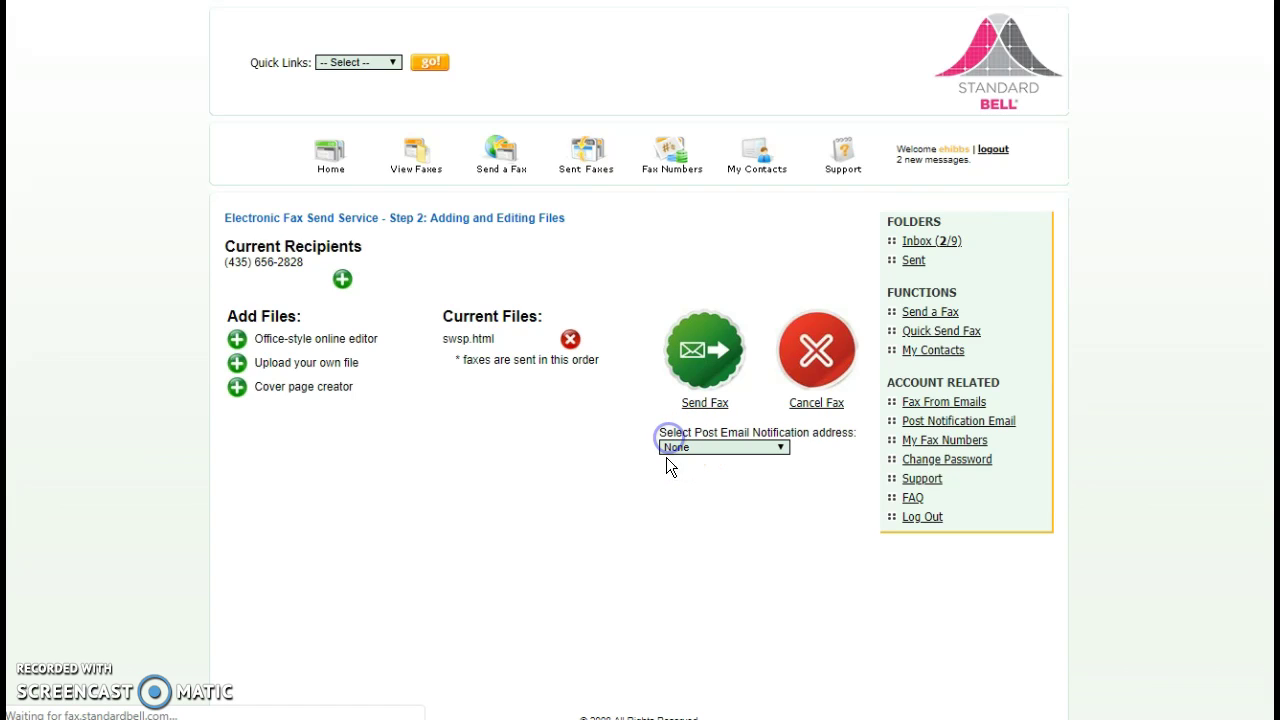
pyautogui.click(716, 448)
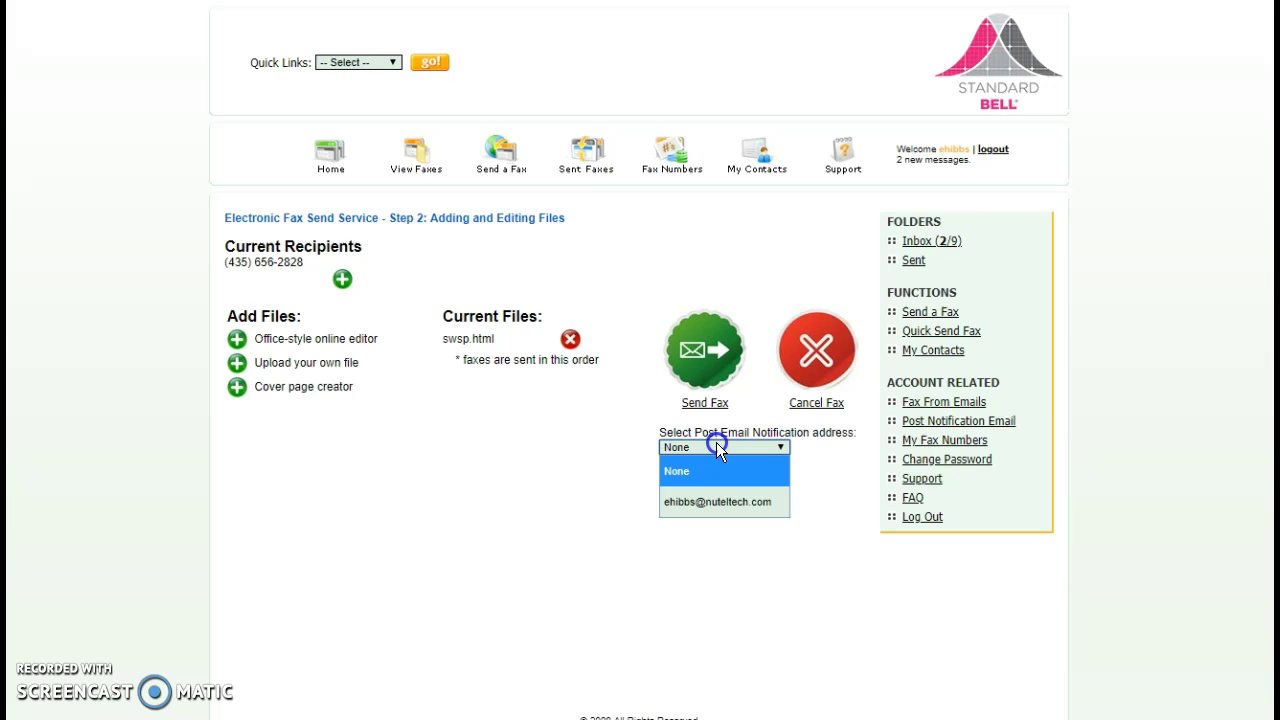
pyautogui.click(721, 501)
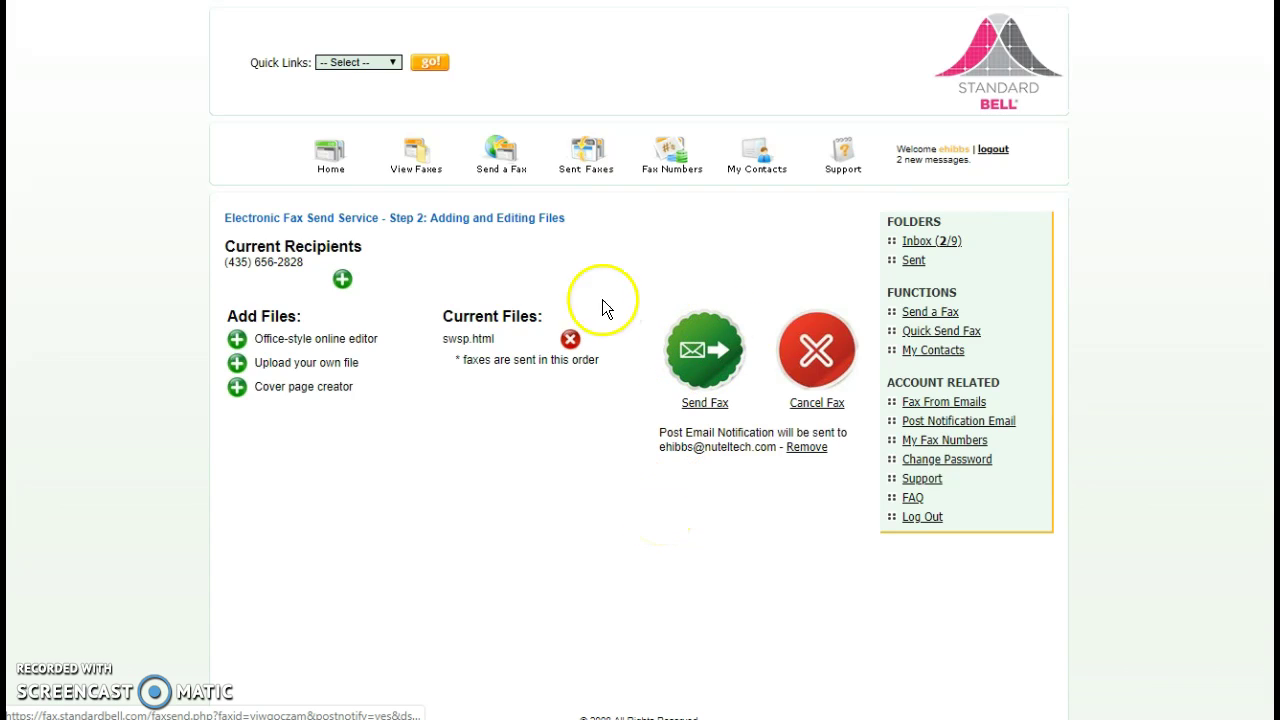
# Open Sent Faxes and try deleting the most recent sent fax
pyautogui.click(593, 160)
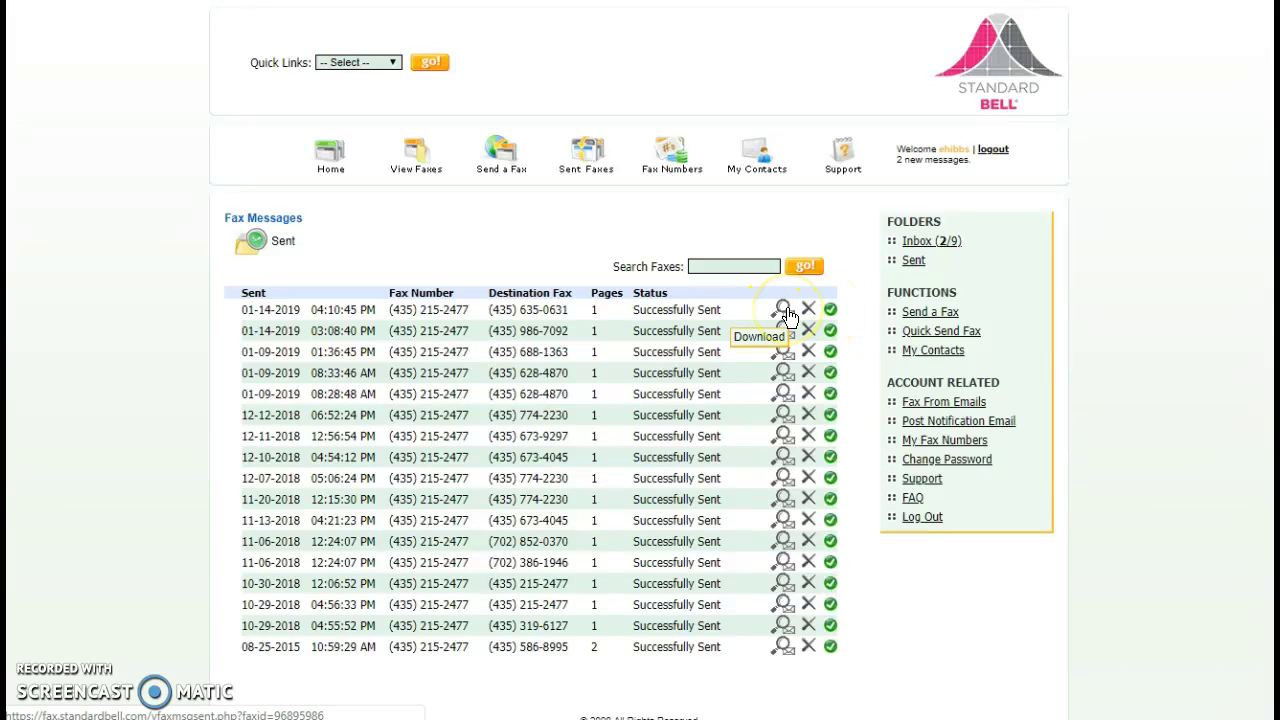
pyautogui.click(812, 316)
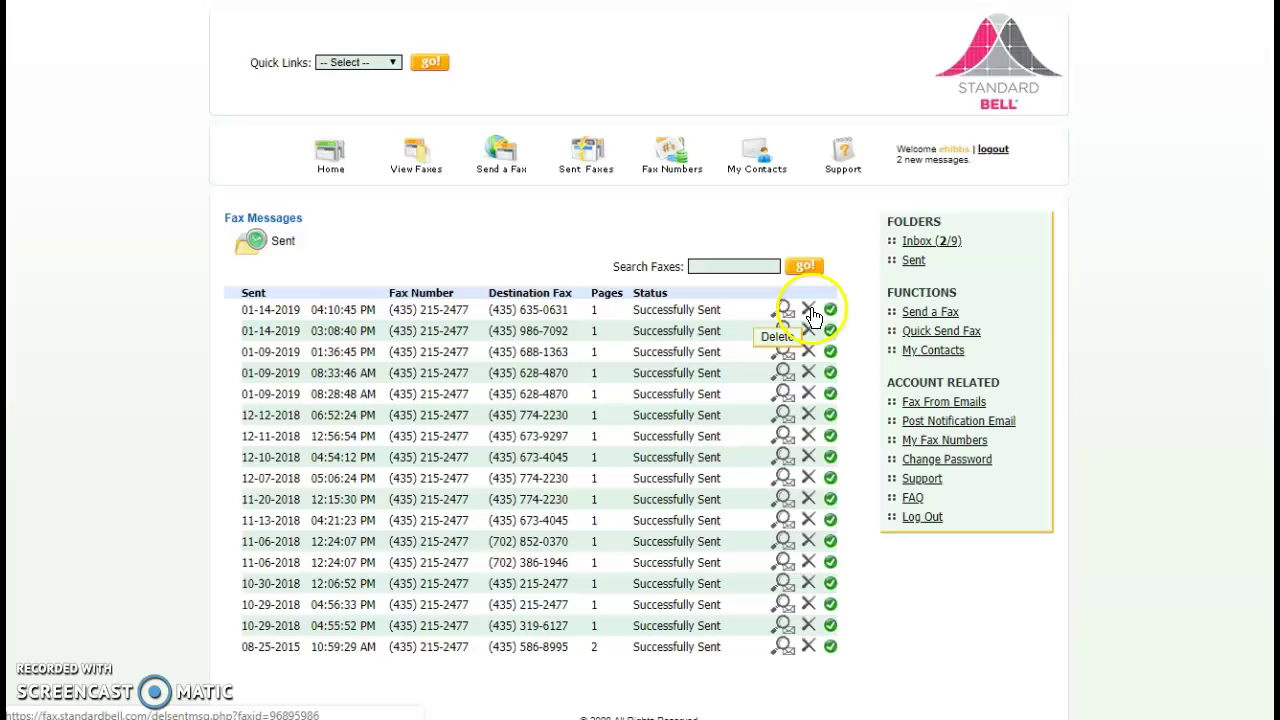
# Open My Contacts, click into the new contact's Name field, and return there after visiting Send a Fax
pyautogui.click(755, 165)
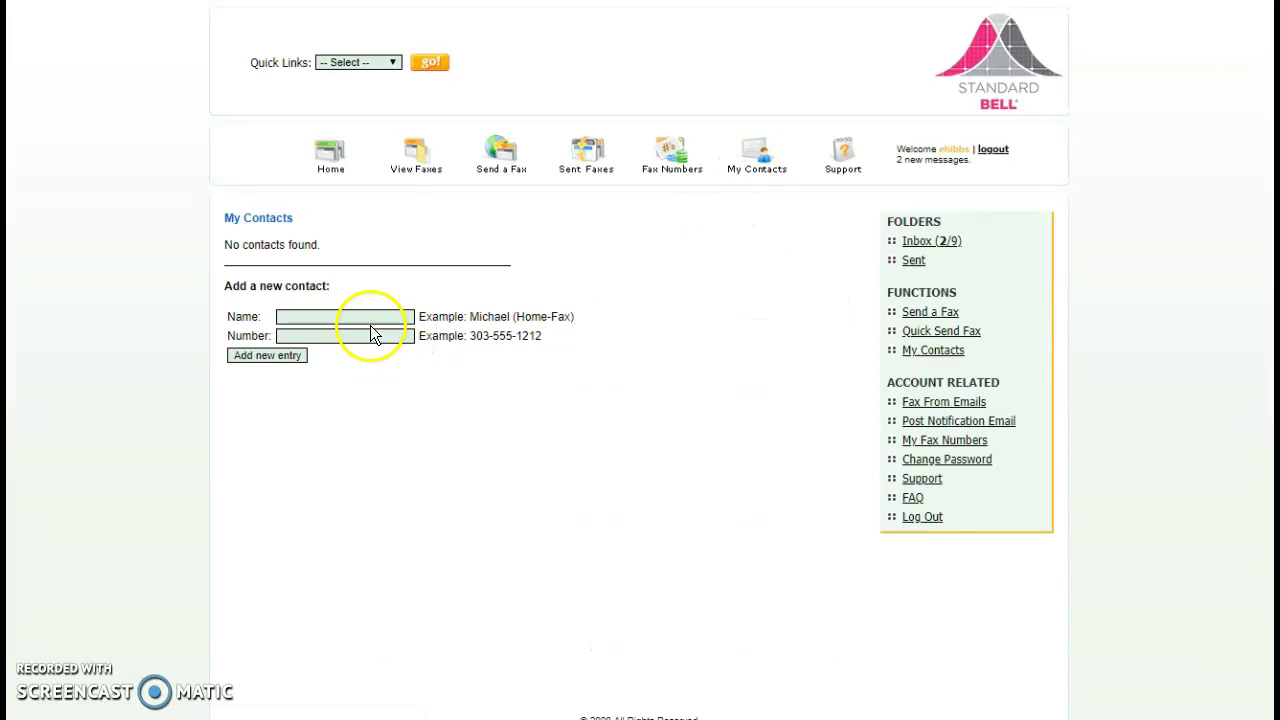
pyautogui.click(357, 316)
pyautogui.click(349, 318)
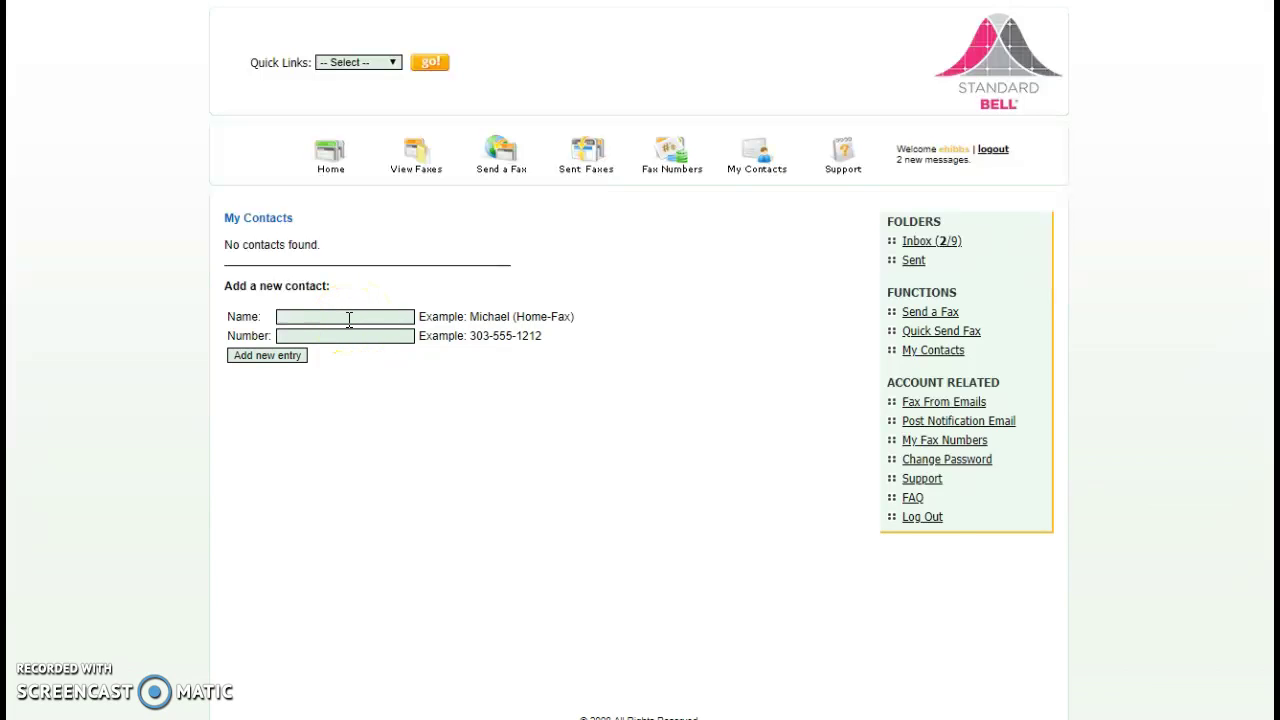
pyautogui.click(501, 160)
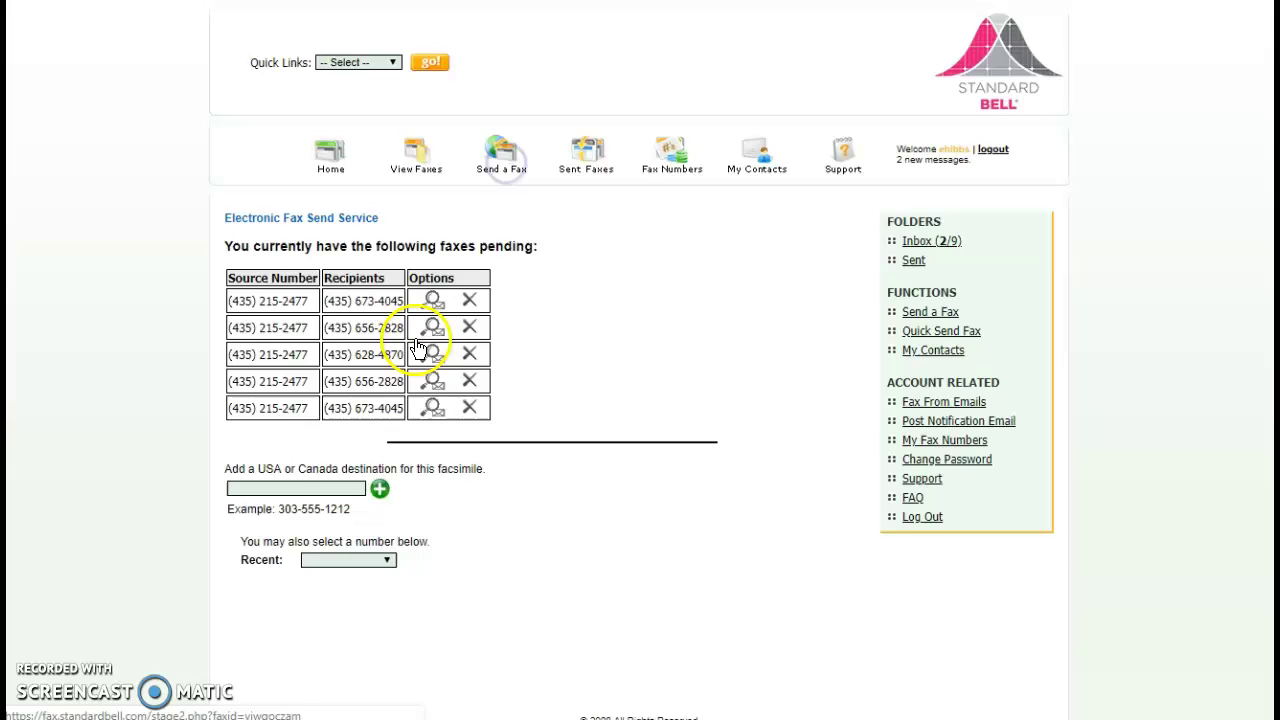
pyautogui.click(753, 176)
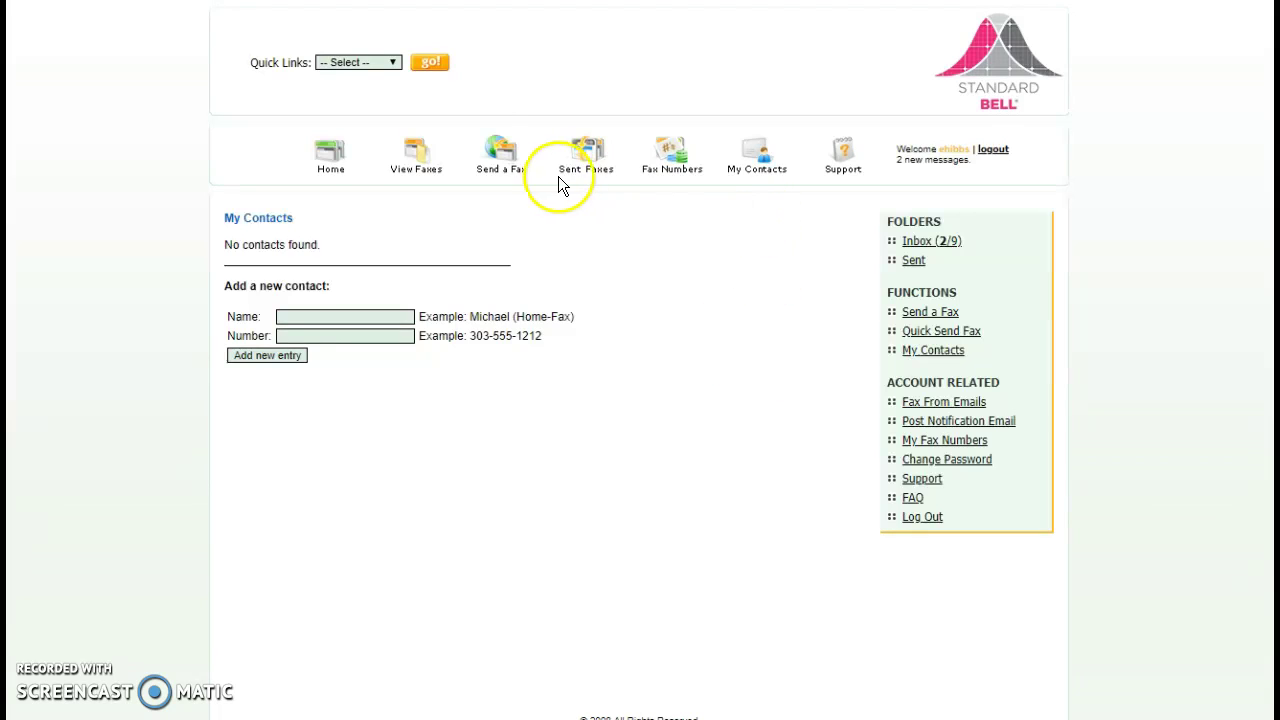
# Pass through Send a Fax to the Sent folder listing 18 successfully sent faxes
pyautogui.click(503, 166)
pyautogui.click(585, 166)
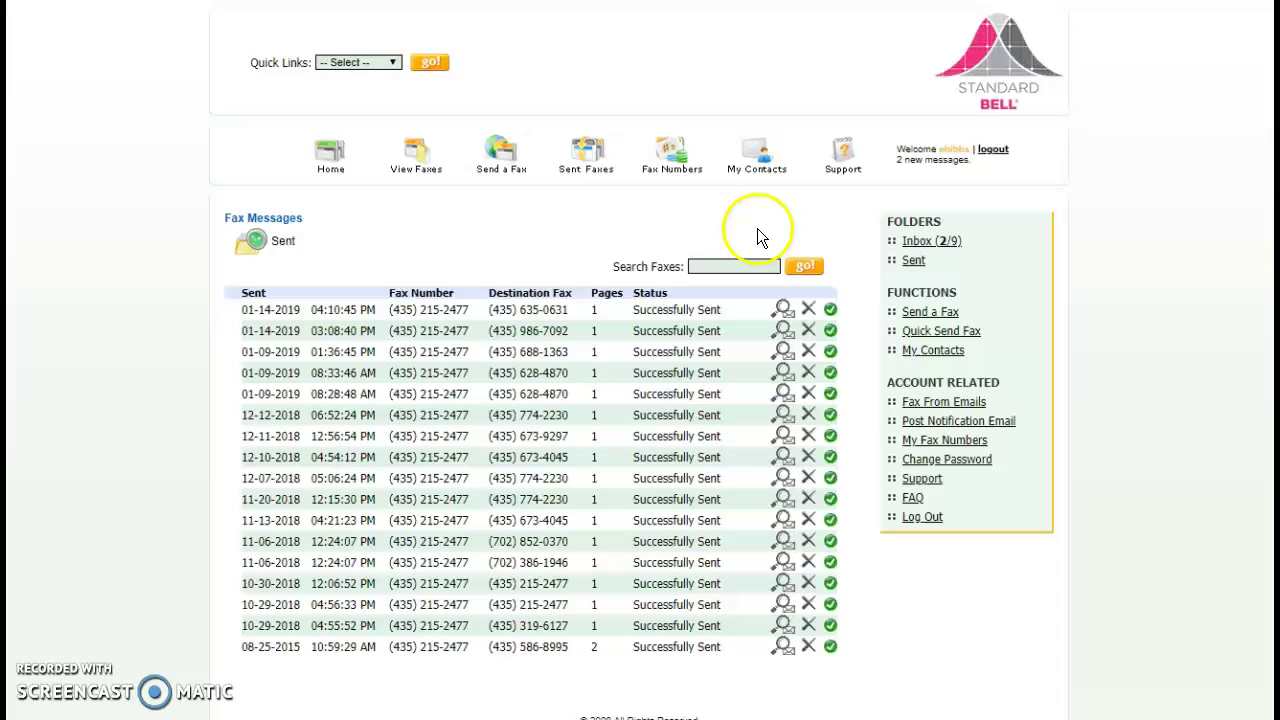
# Open the Inbox showing the nine received faxes, two of them starred
pyautogui.click(433, 170)
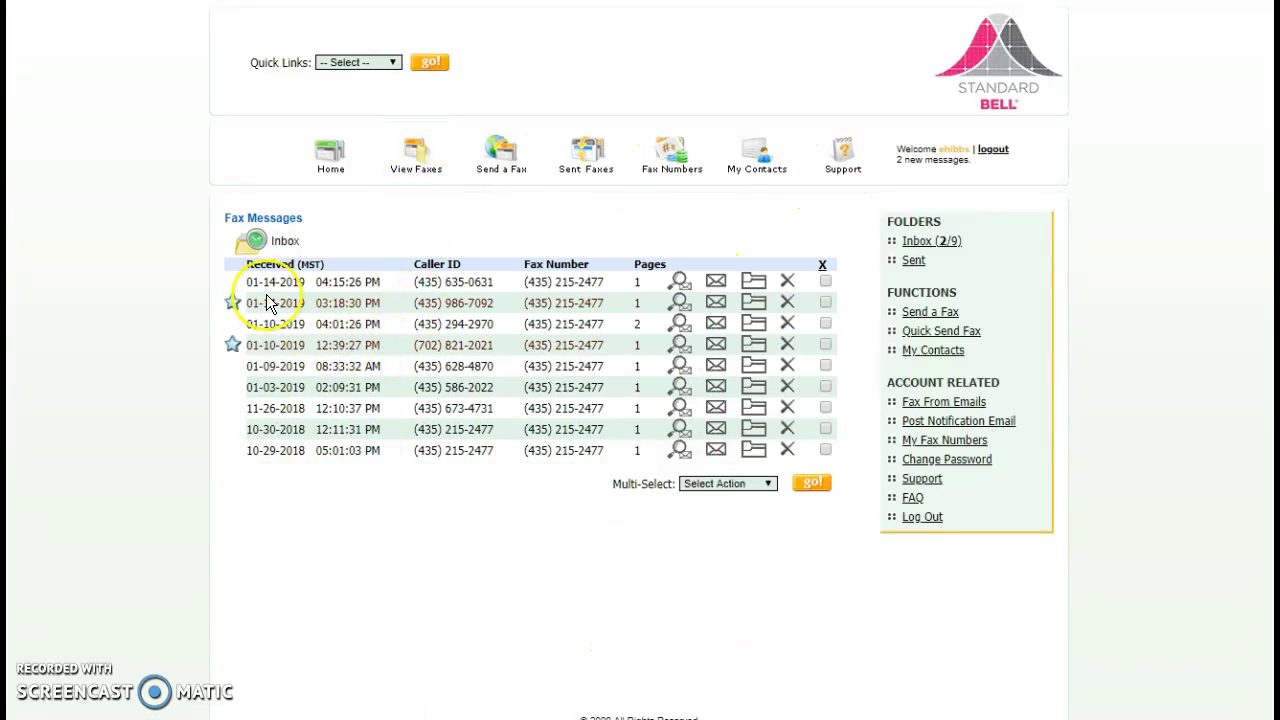